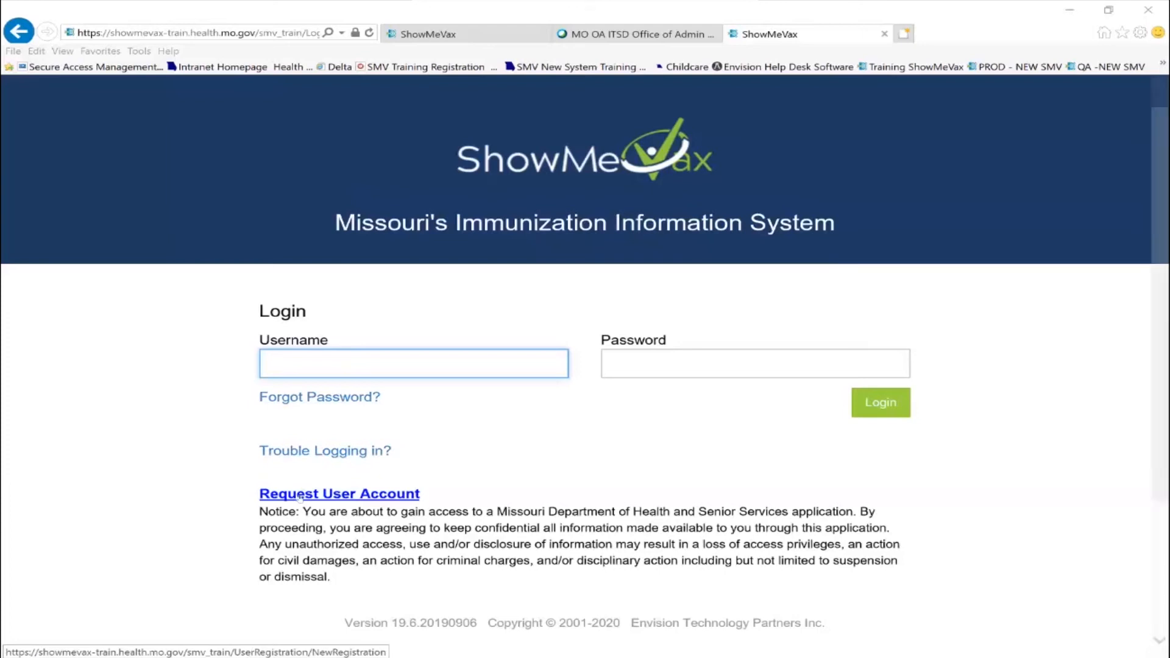
# Log in to ShowMeVax with the training username and password
pyautogui.click(281, 354)
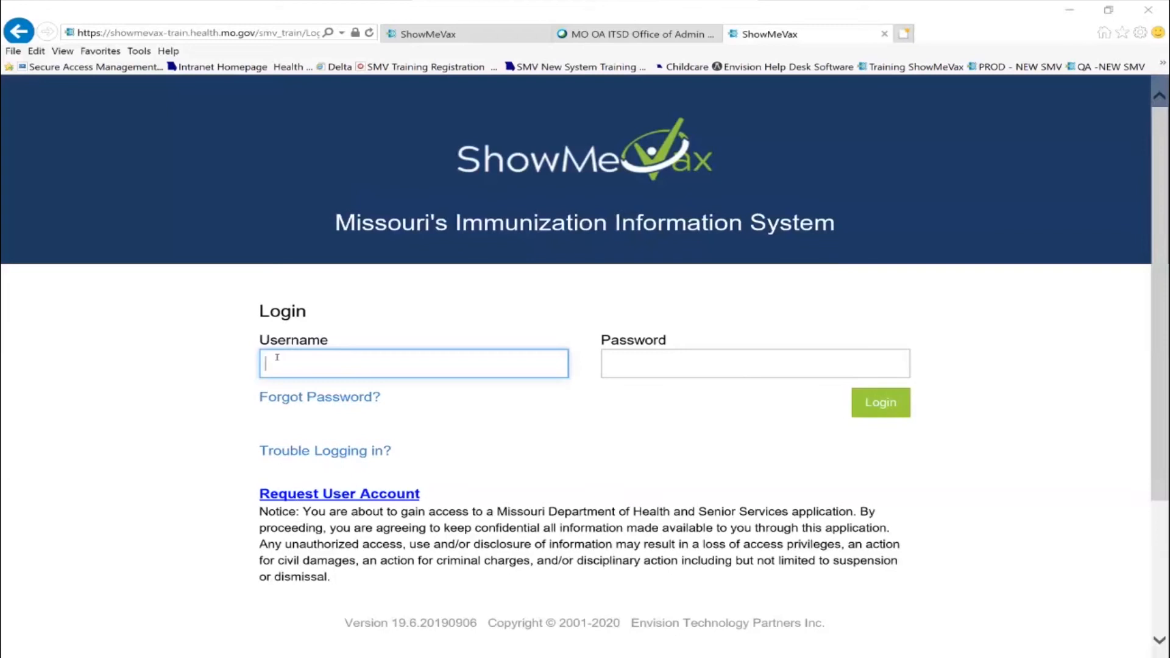
pyautogui.write('MOUSEM')
pyautogui.press('Tab')
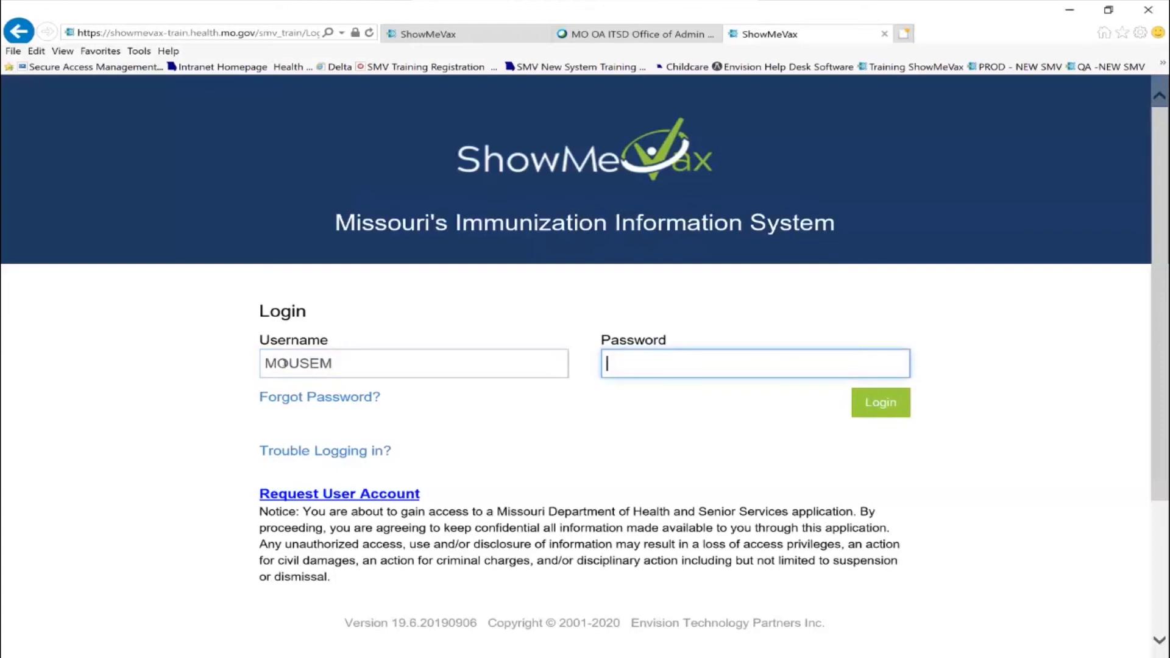
pyautogui.write('*********')
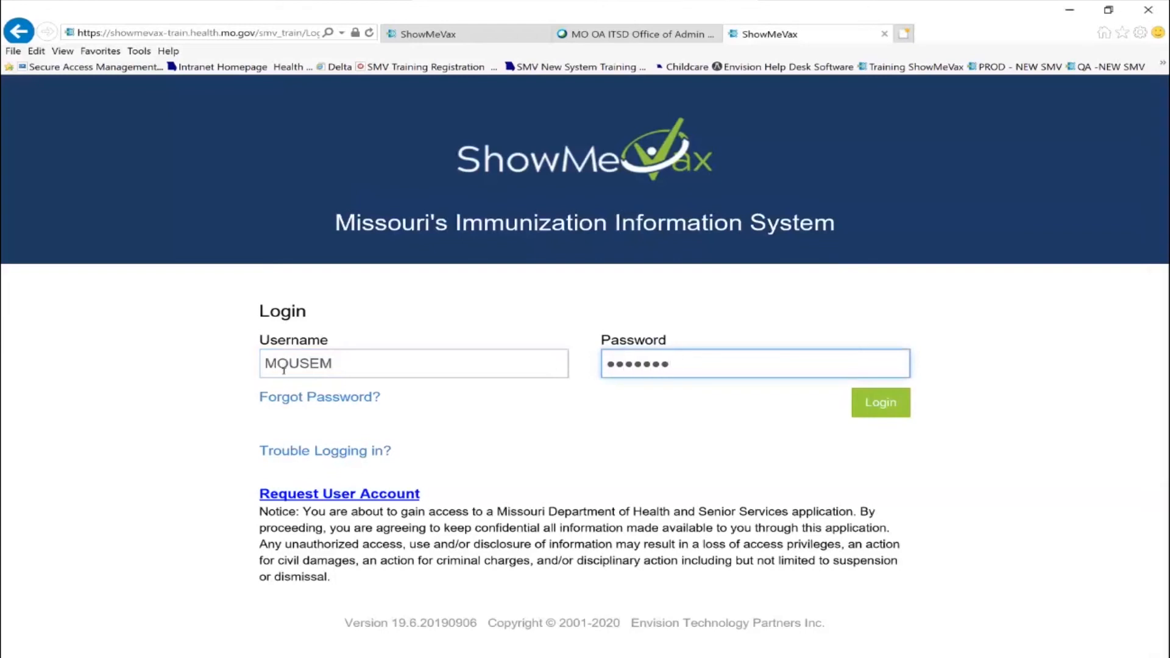
pyautogui.write('**')
pyautogui.press('Return')
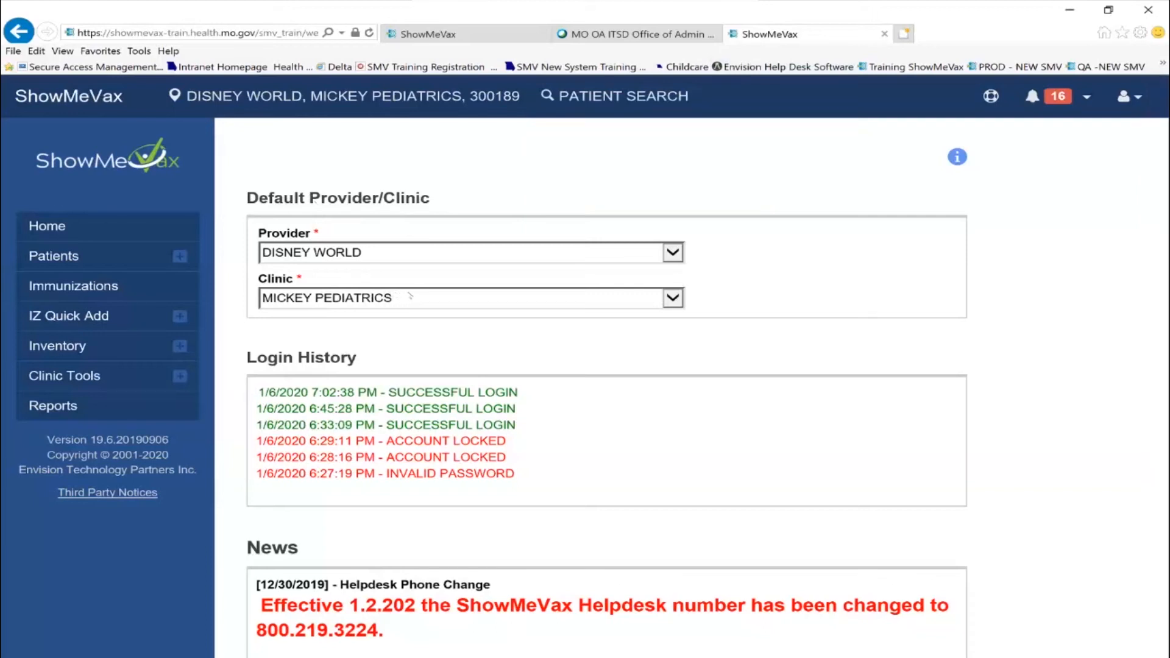
pyautogui.click(675, 302)
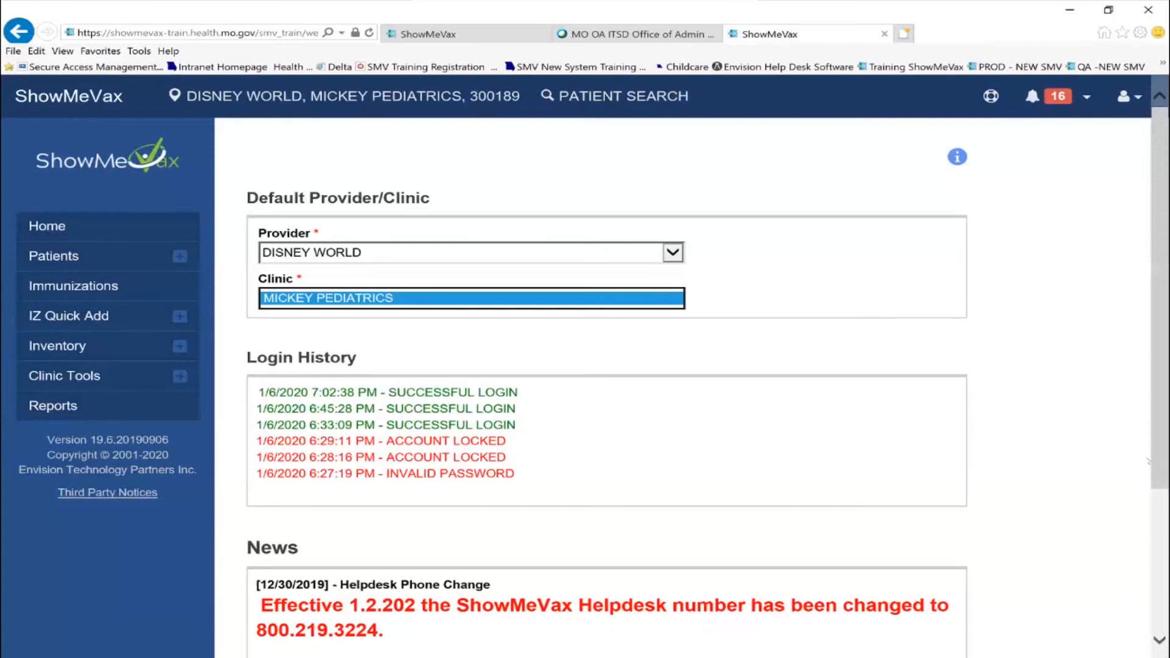
pyautogui.scroll(-1, 1129, 514)
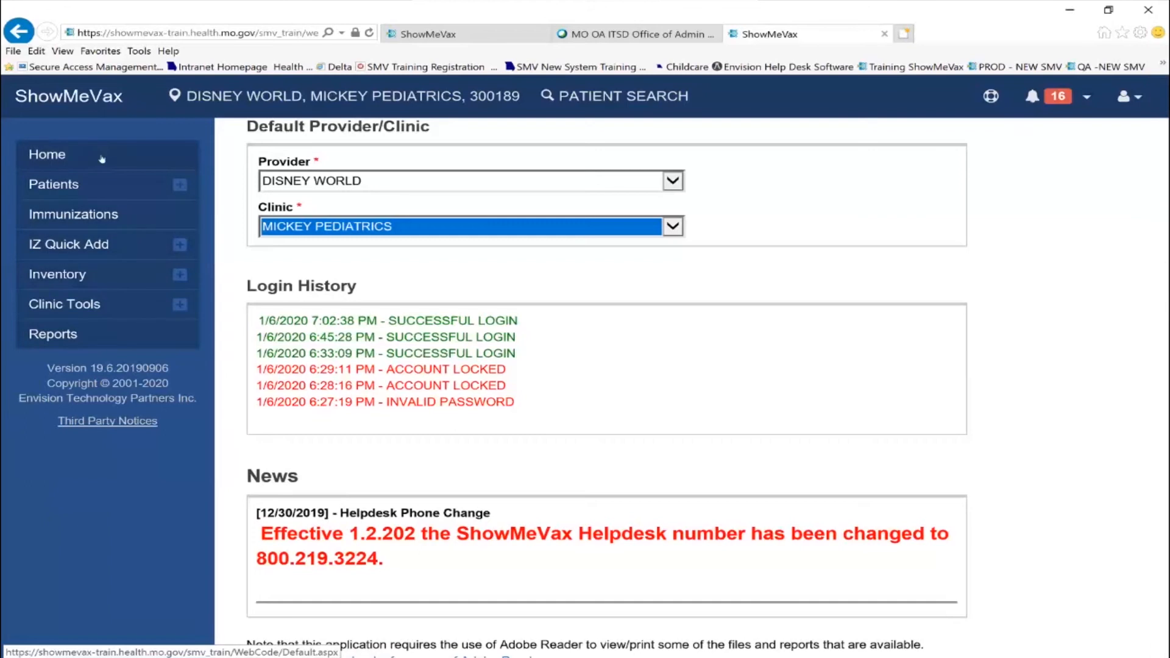
pyautogui.click(179, 186)
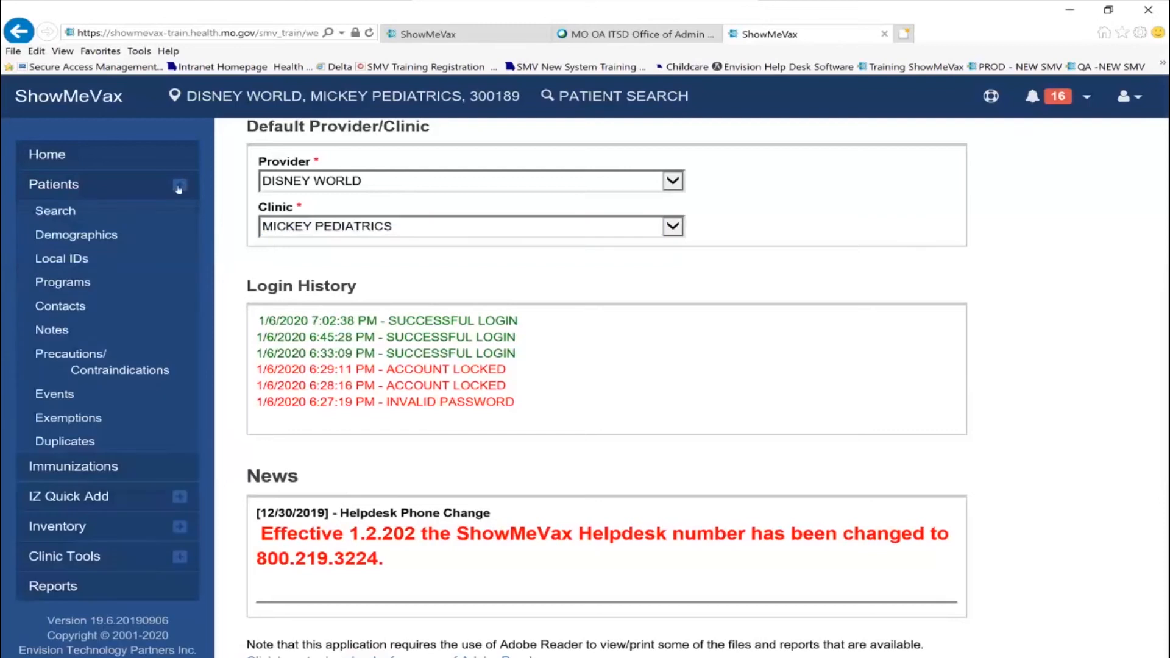
pyautogui.click(179, 186)
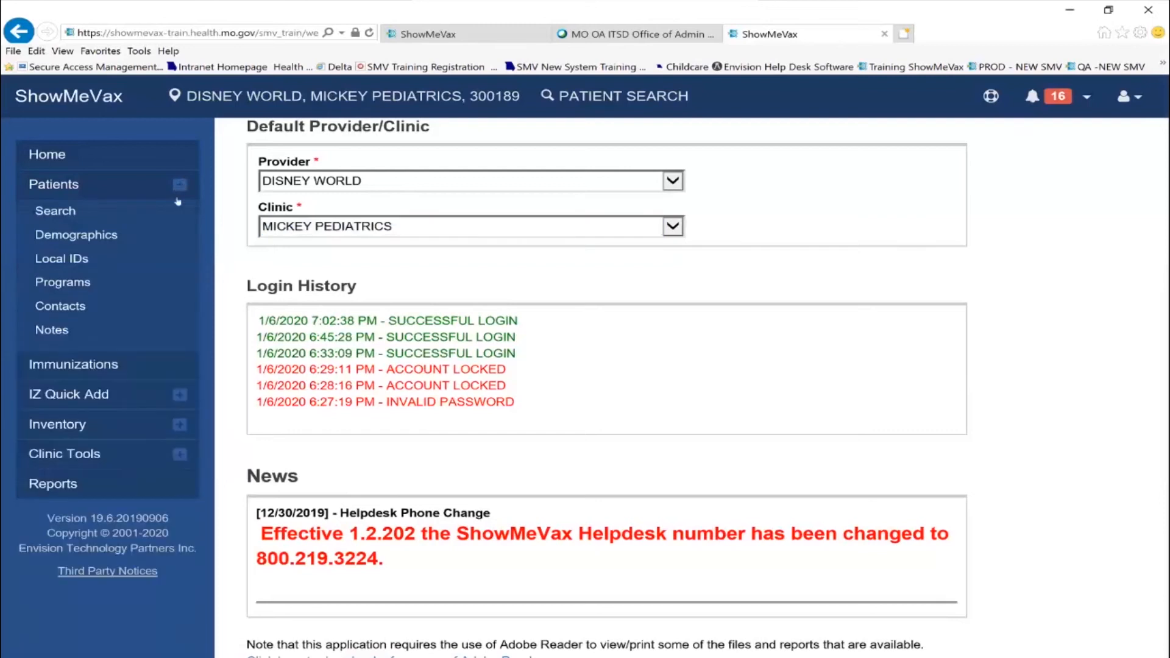
pyautogui.click(180, 245)
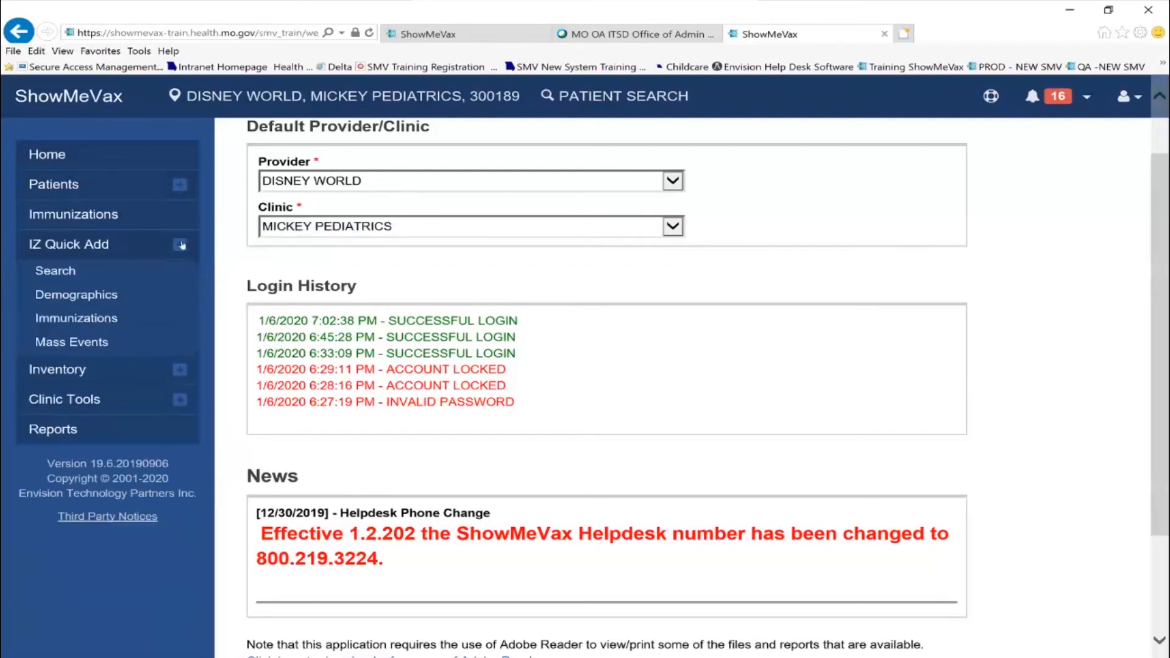
pyautogui.click(181, 245)
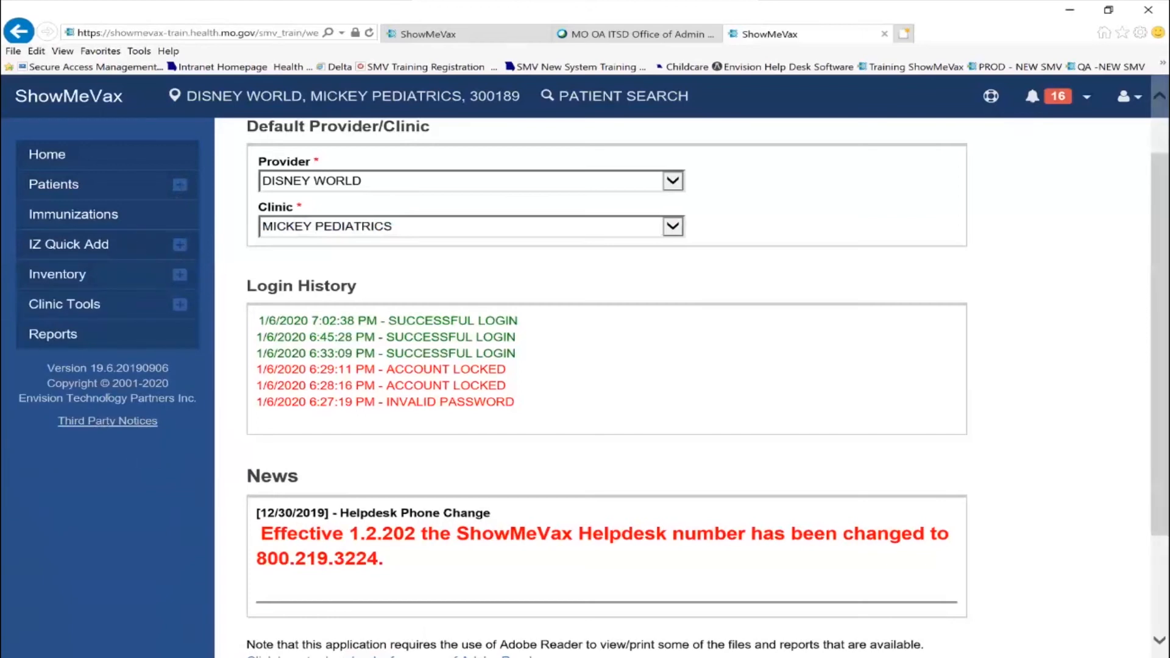
pyautogui.scroll(2, 915, 311)
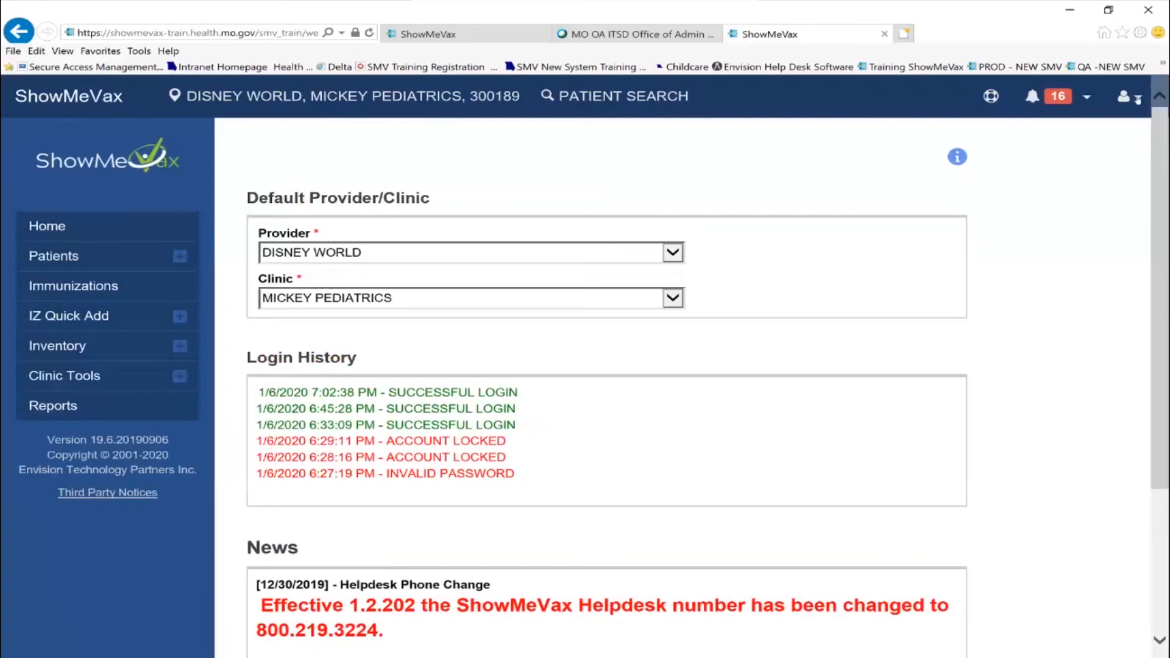
pyautogui.click(1137, 99)
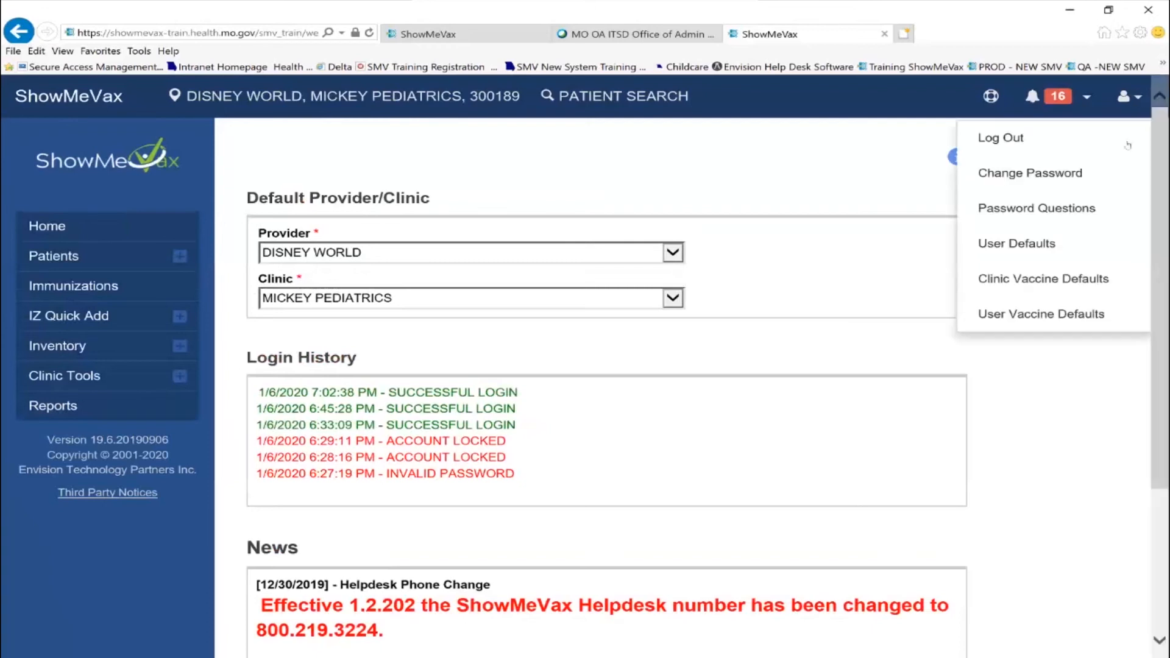
# Keep CHECKBOXES as the history box type in User Defaults and save with Update
pyautogui.click(1050, 243)
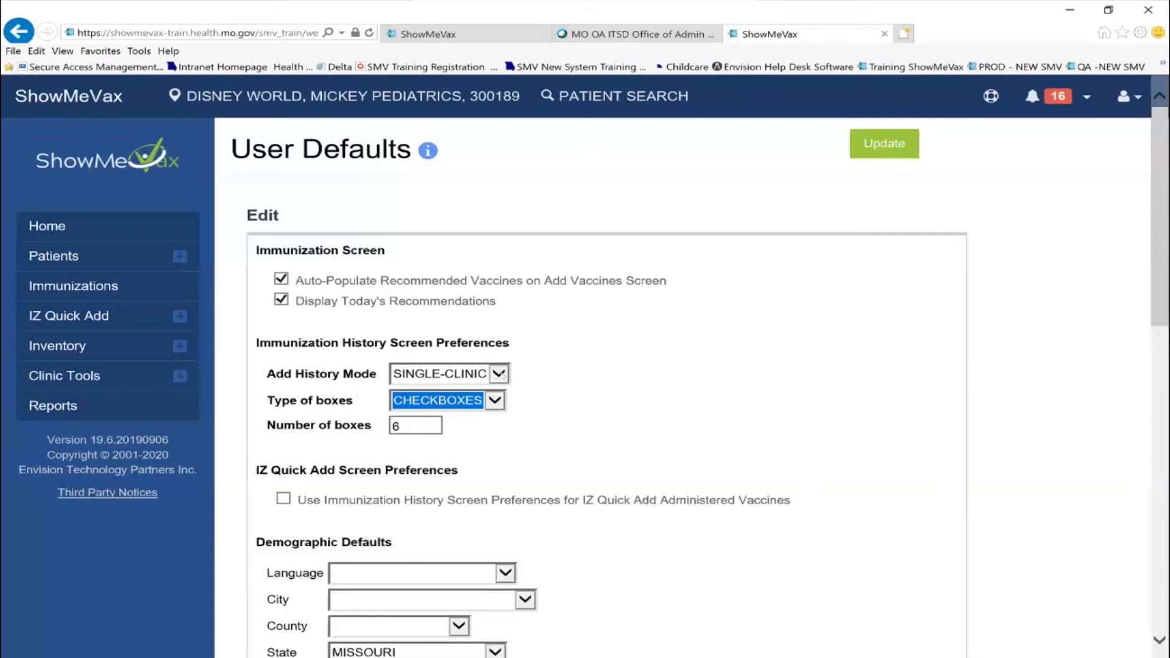
pyautogui.click(495, 402)
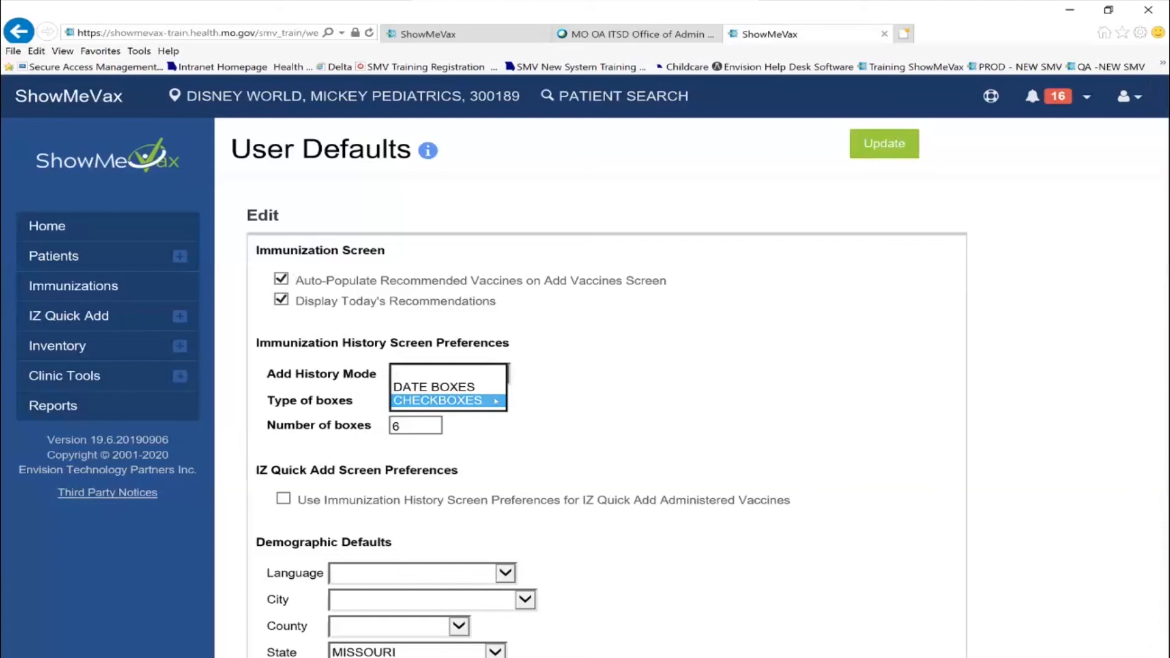
pyautogui.click(599, 436)
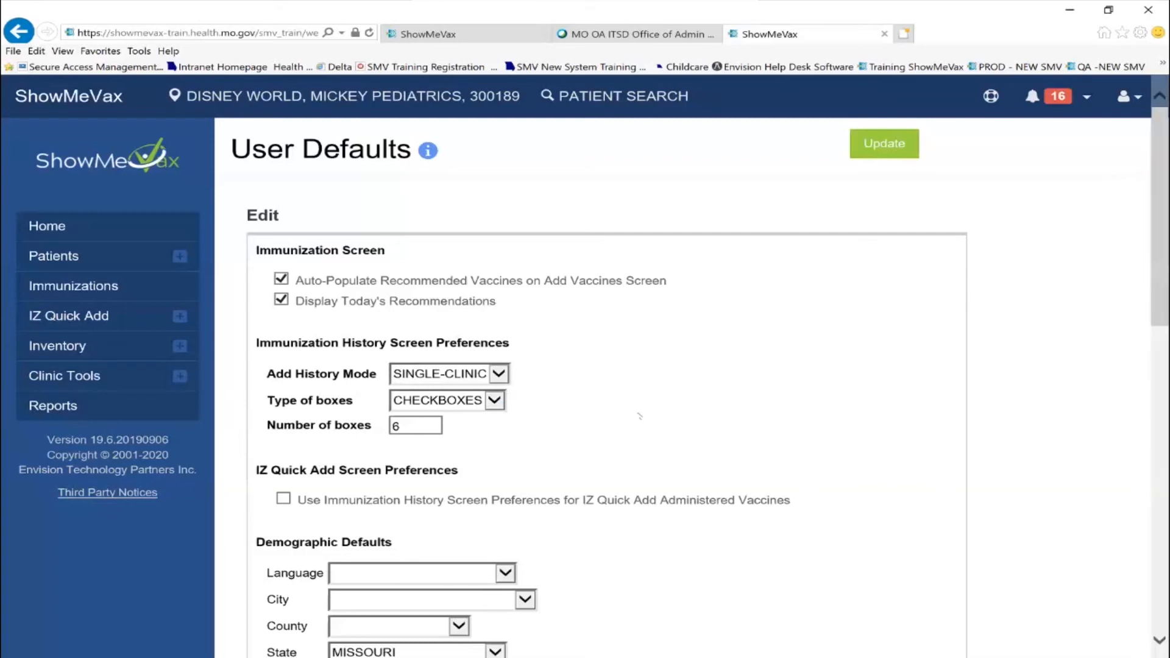
pyautogui.scroll(-3, 640, 416)
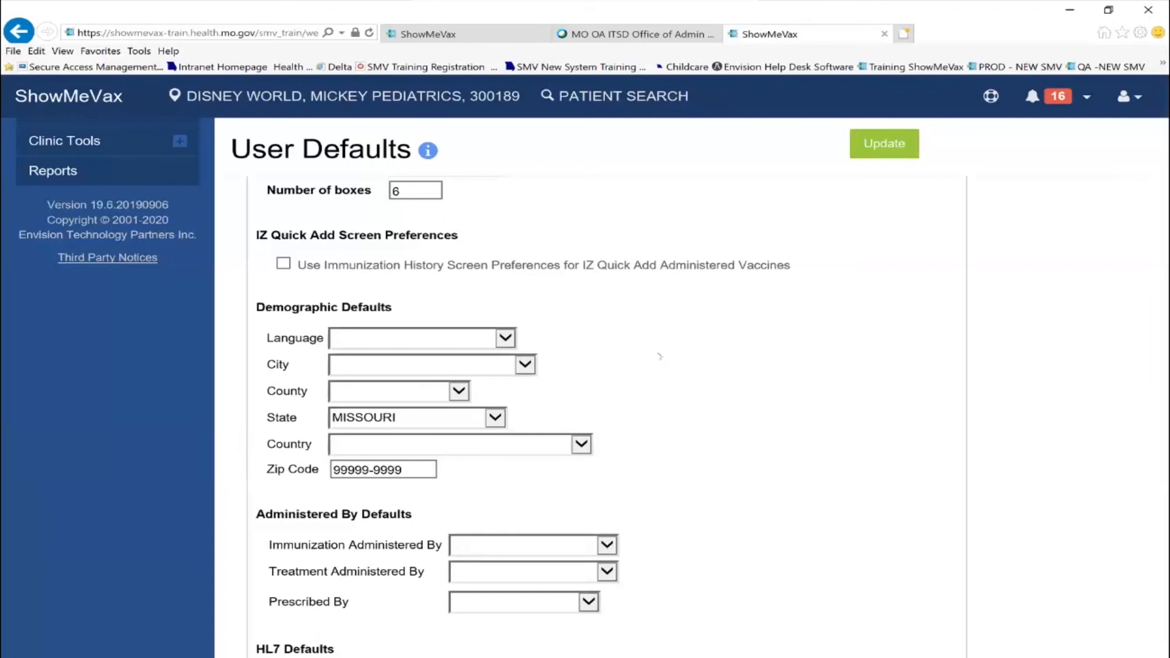
pyautogui.scroll(-4, 715, 523)
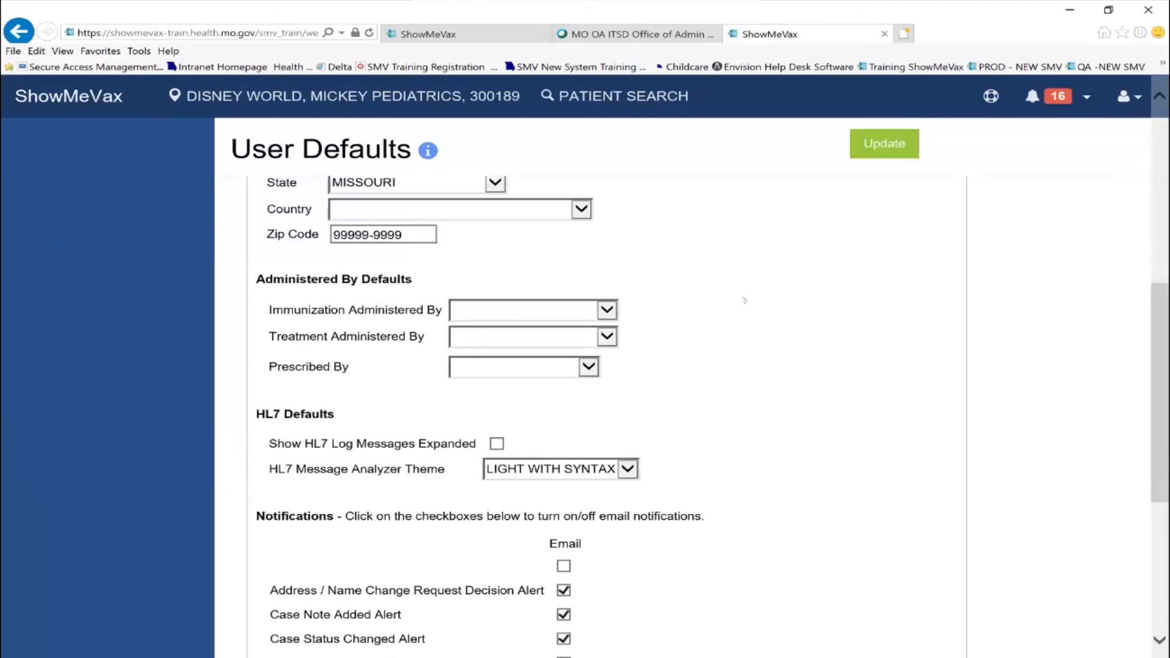
pyautogui.scroll(2, 745, 300)
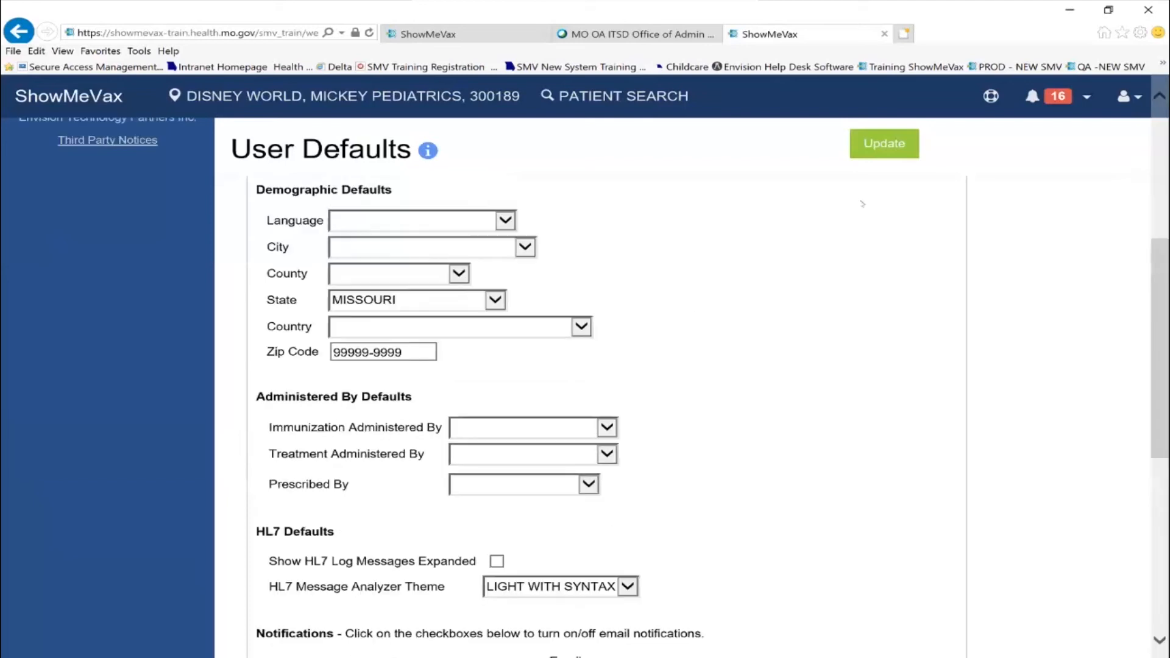
pyautogui.click(904, 150)
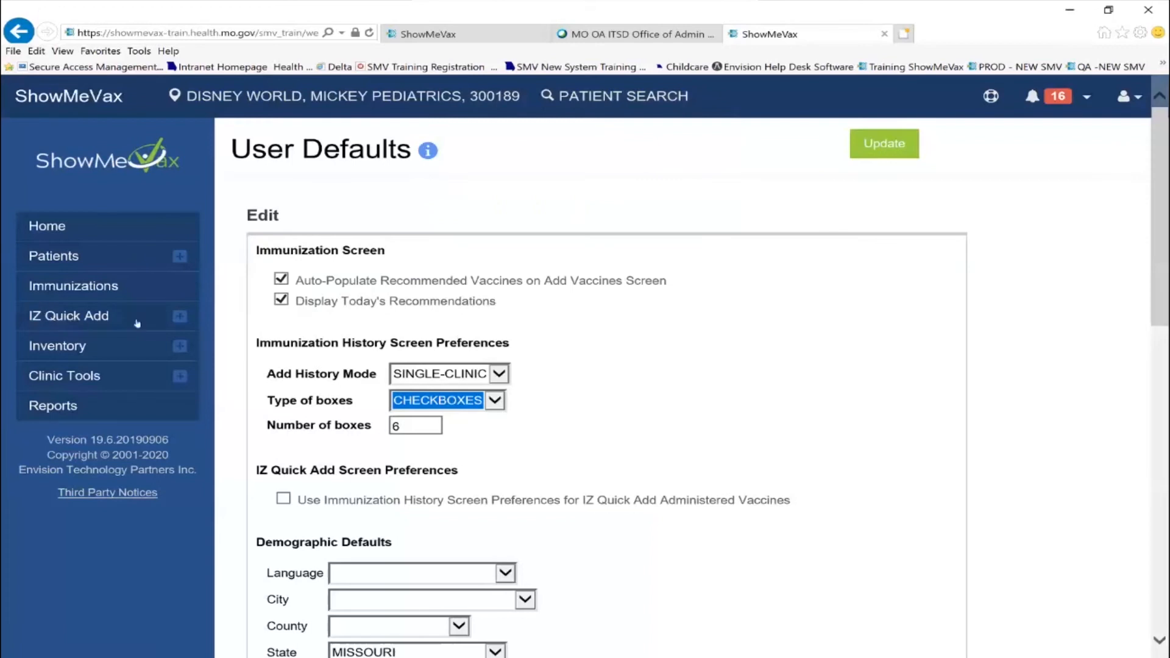
pyautogui.click(178, 317)
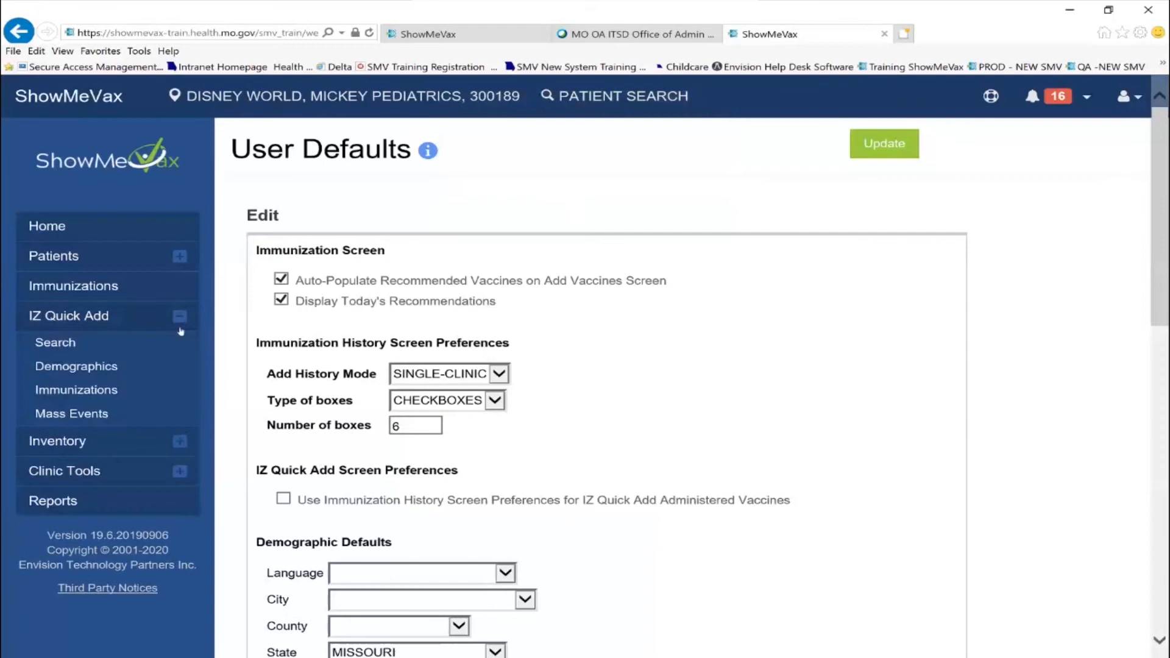
# Search quick-add patients by the patient's last and first name, returning 3 matches
pyautogui.click(55, 343)
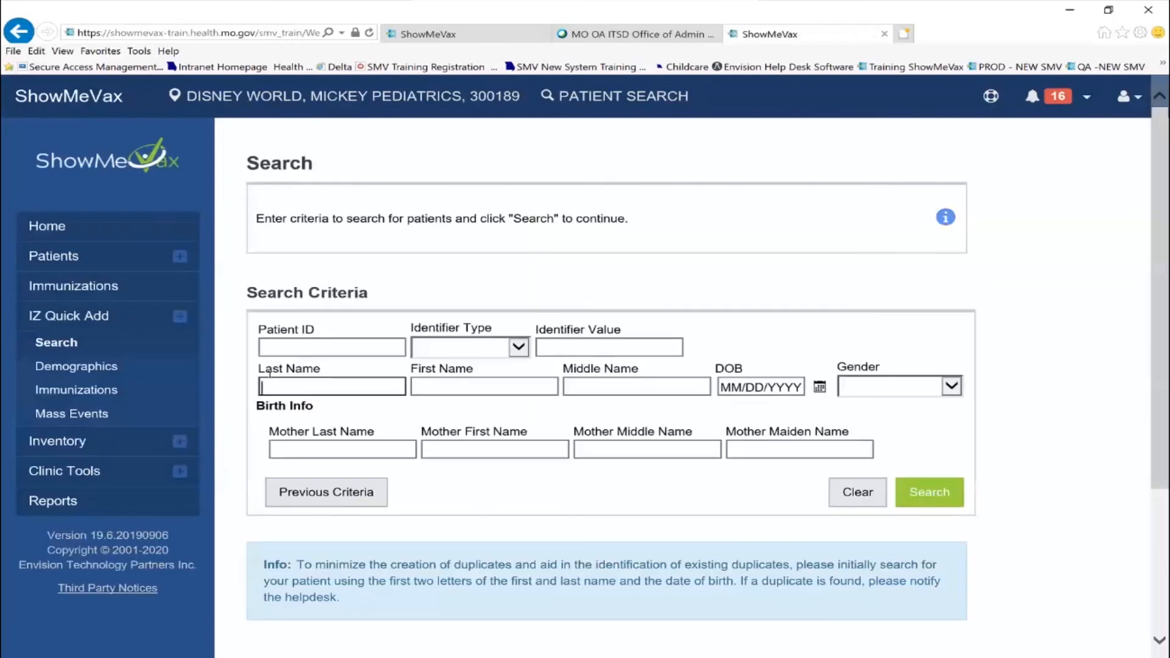
pyautogui.write('DUCK')
pyautogui.press('Tab')
pyautogui.write('FARM')
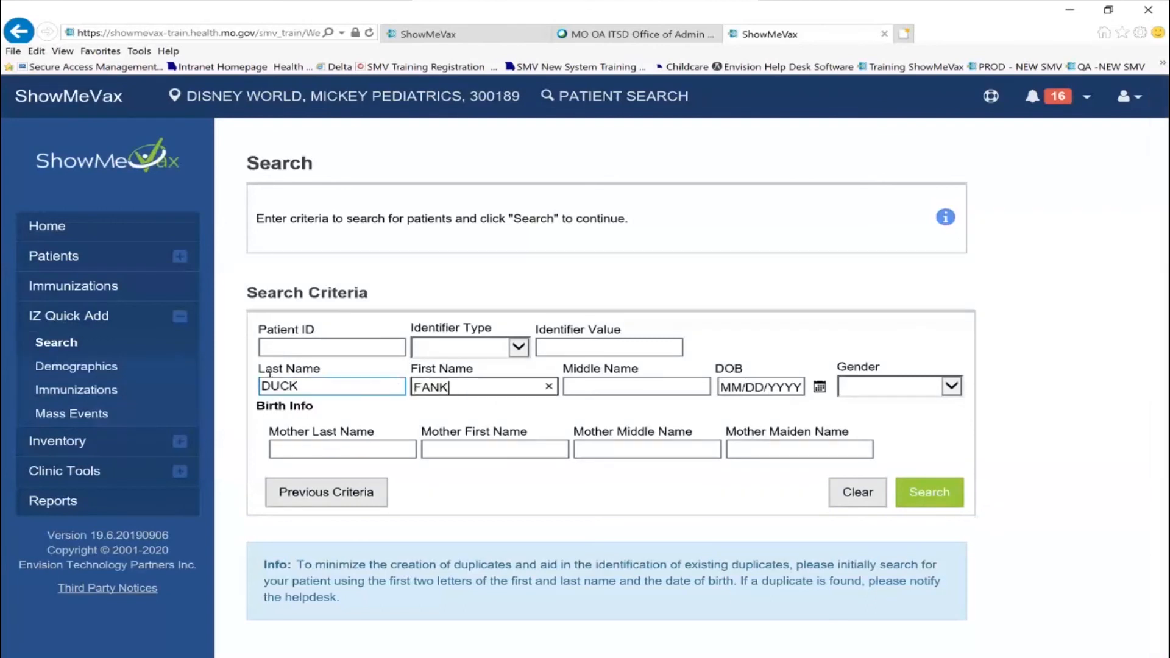
pyautogui.press('BackSpace')
pyautogui.press('BackSpace')
pyautogui.press('BackSpace')
pyautogui.write('RANKY')
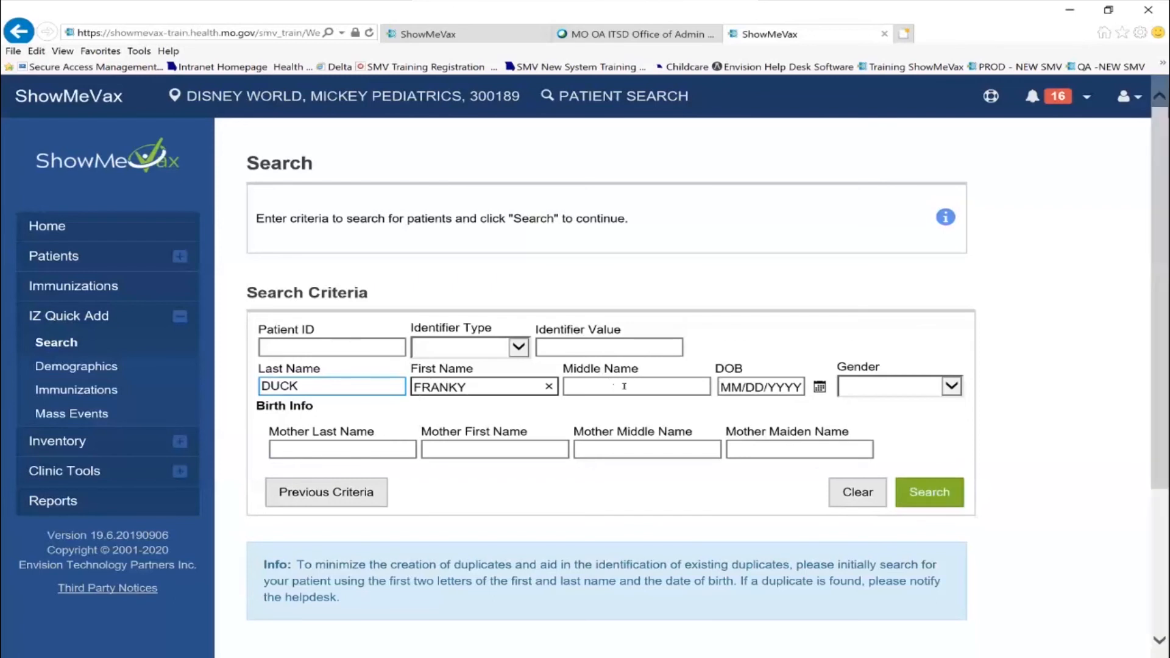
pyautogui.click(937, 494)
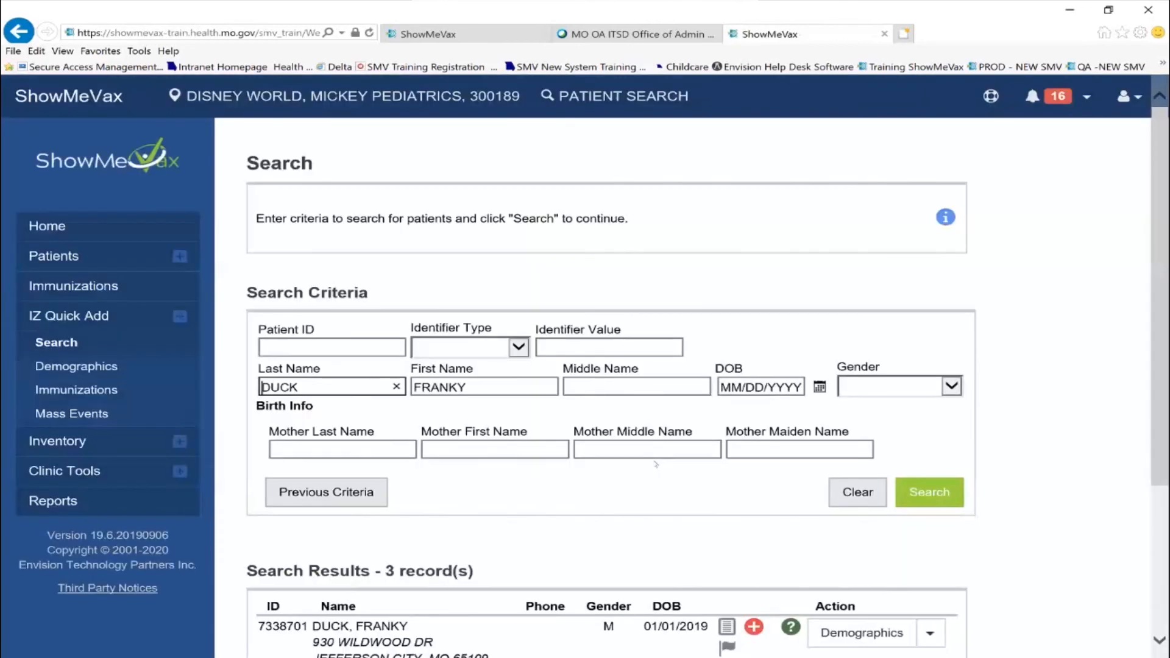
# Open the Immunizations page for the third matching patient, born 01/01/2019
pyautogui.scroll(-3, 626, 483)
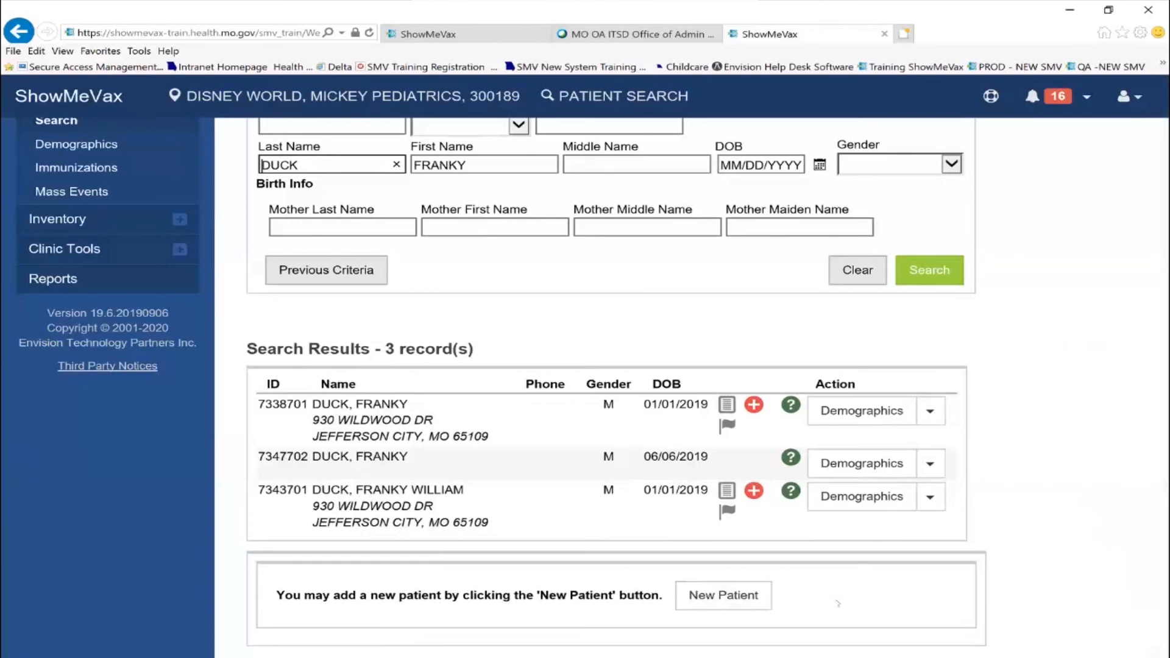
pyautogui.click(571, 528)
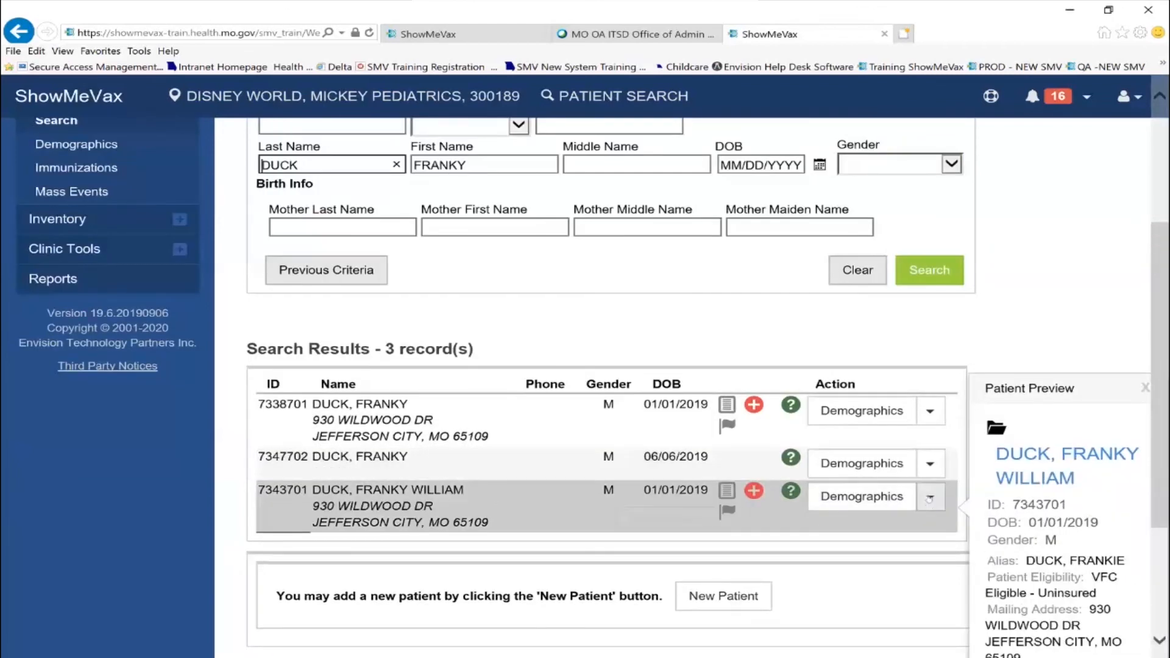
pyautogui.click(931, 498)
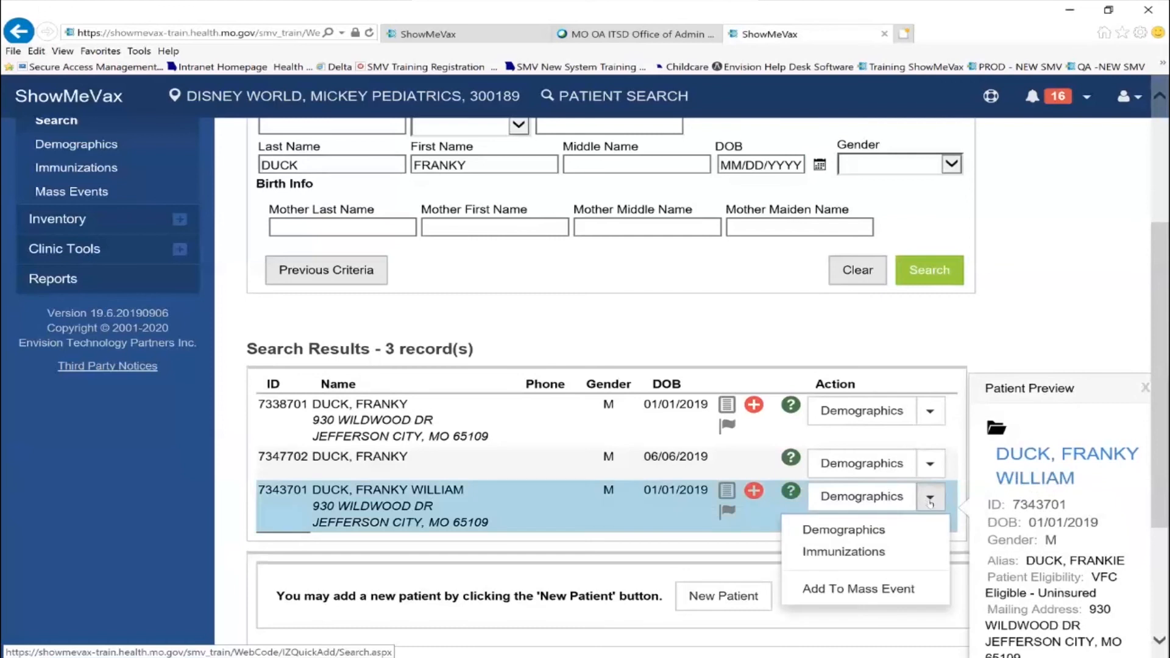
pyautogui.click(854, 552)
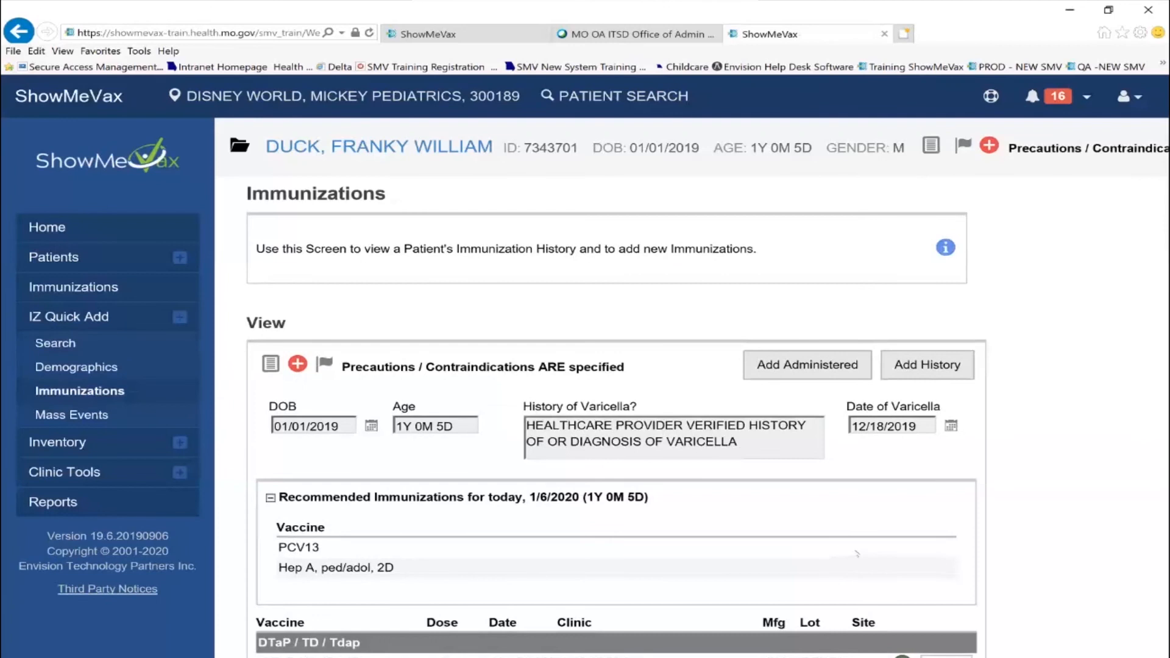
# Open Patient Notes from the icon beside Precautions / Contraindications
pyautogui.scroll(-6, 580, 474)
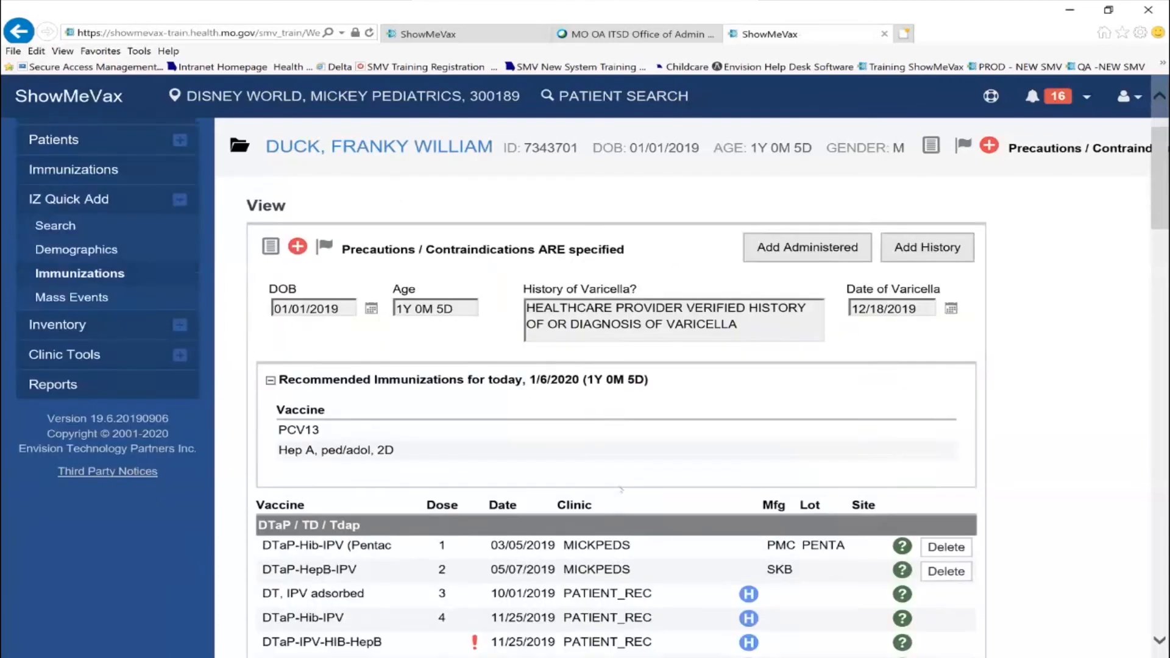
pyautogui.scroll(6, 621, 488)
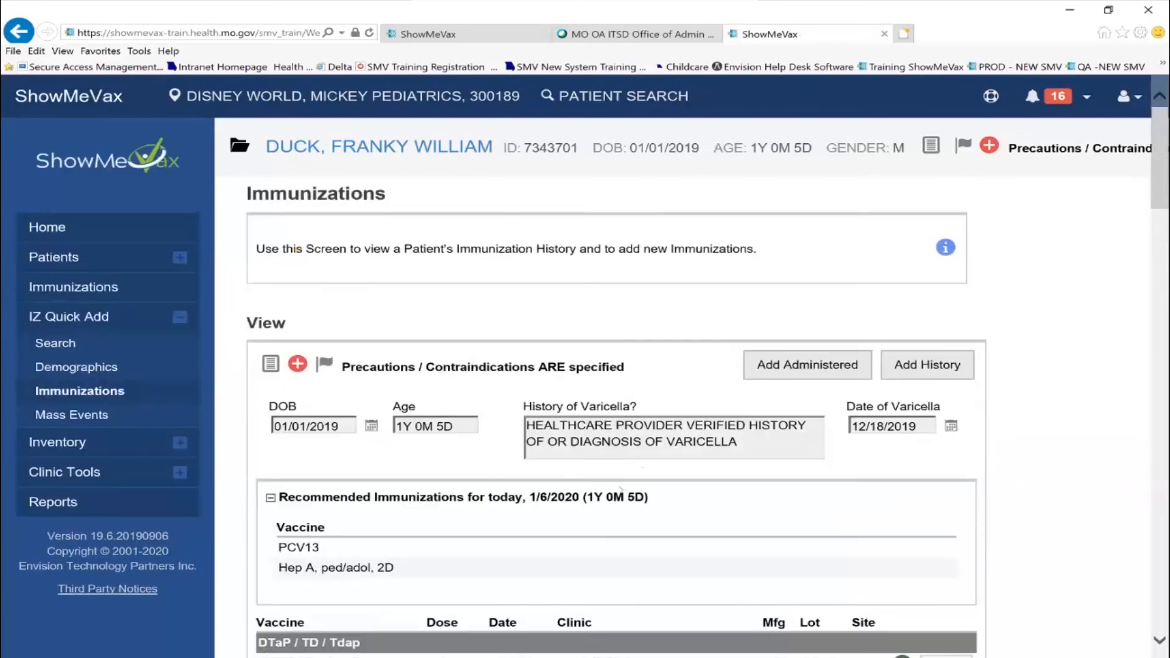
pyautogui.moveTo(270, 364)
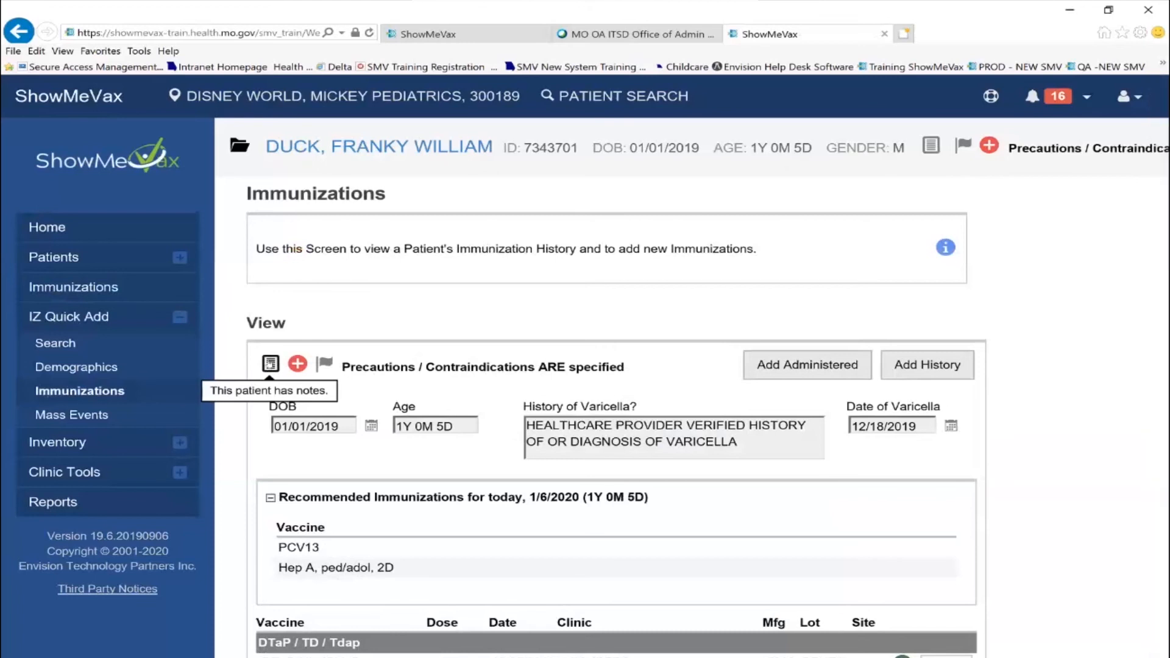
pyautogui.click(271, 364)
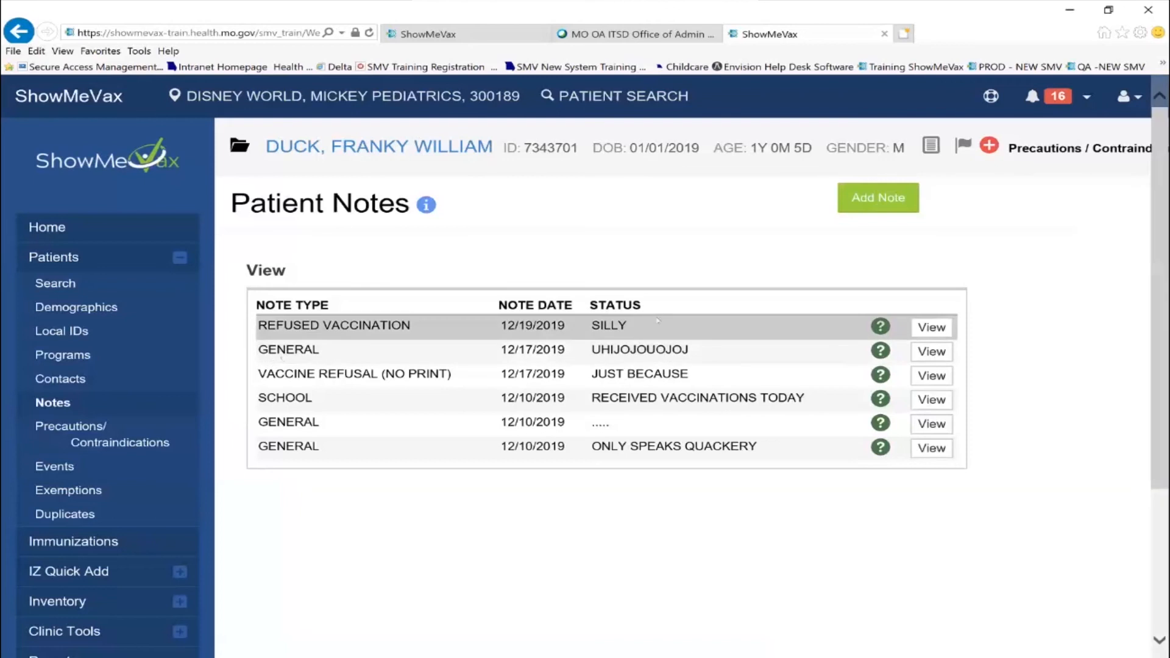
# Review the patient's exemptions list, then open precautions/contraindications and the Immunizations page
pyautogui.moveTo(963, 146)
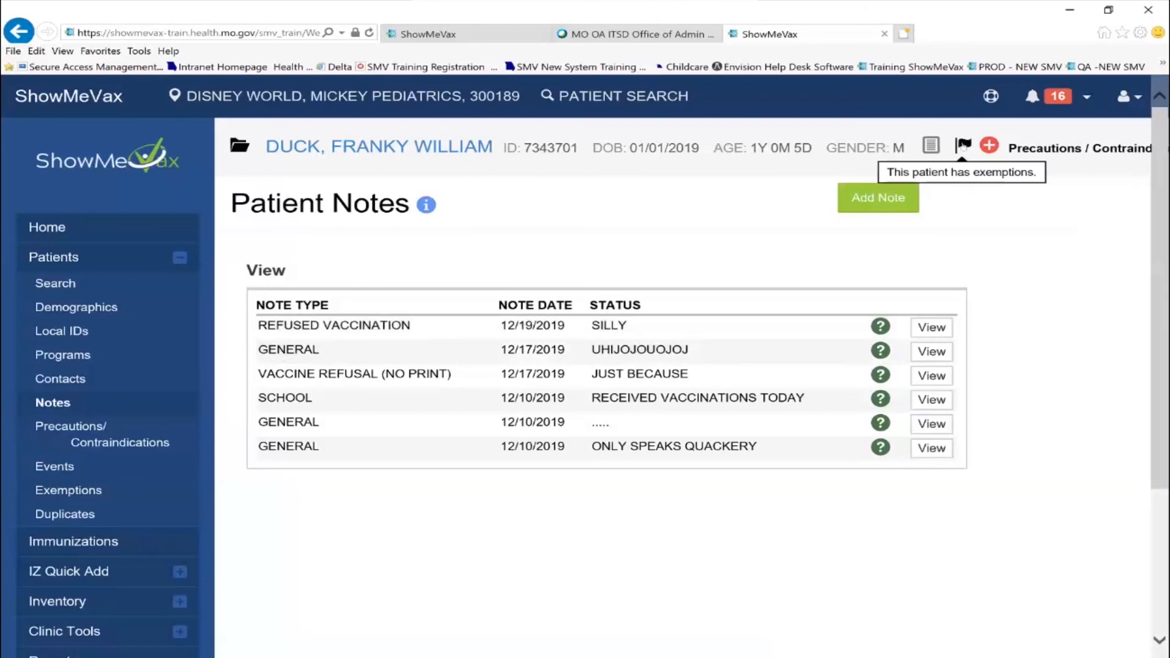
pyautogui.click(963, 146)
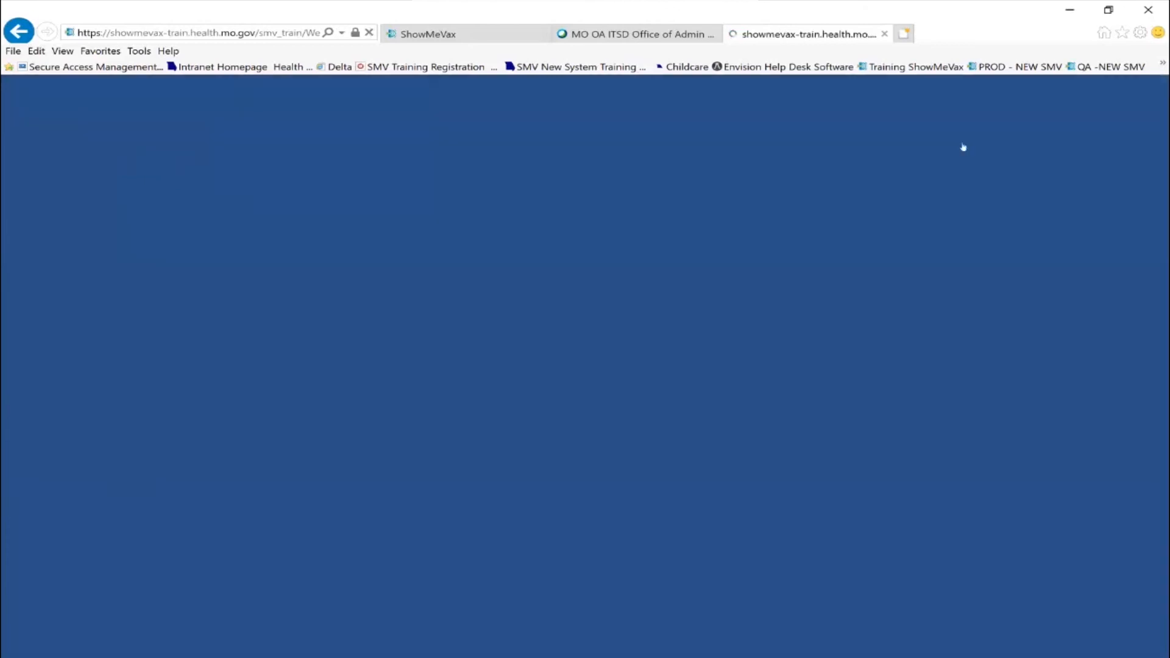
pyautogui.scroll(-4, 965, 328)
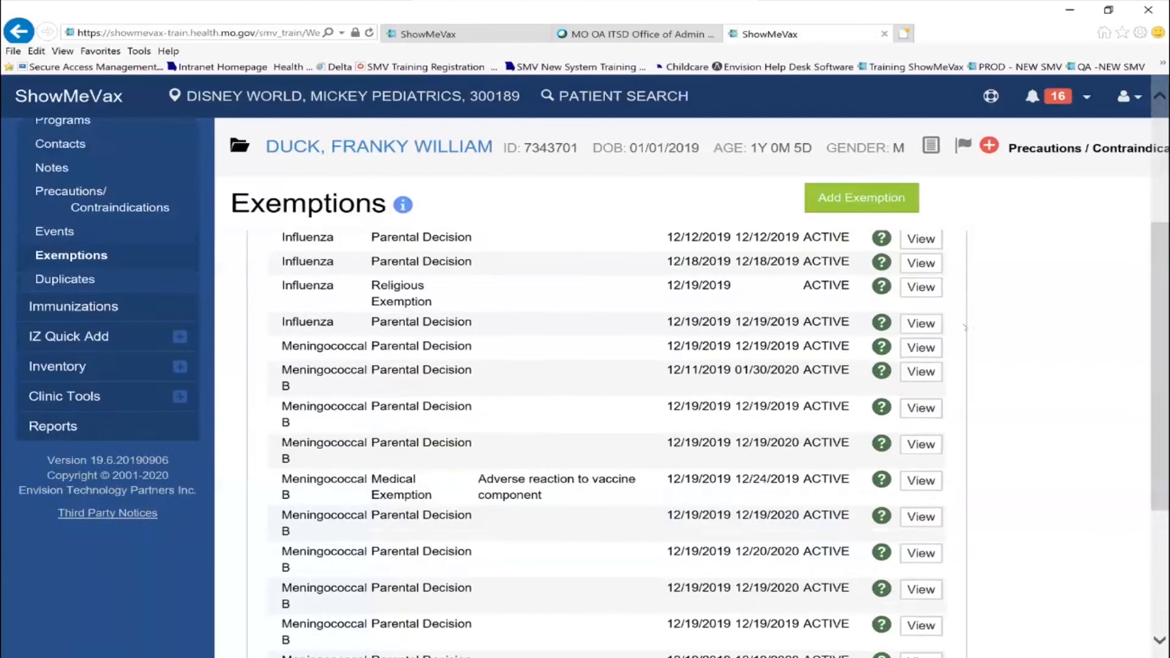
pyautogui.scroll(4, 965, 327)
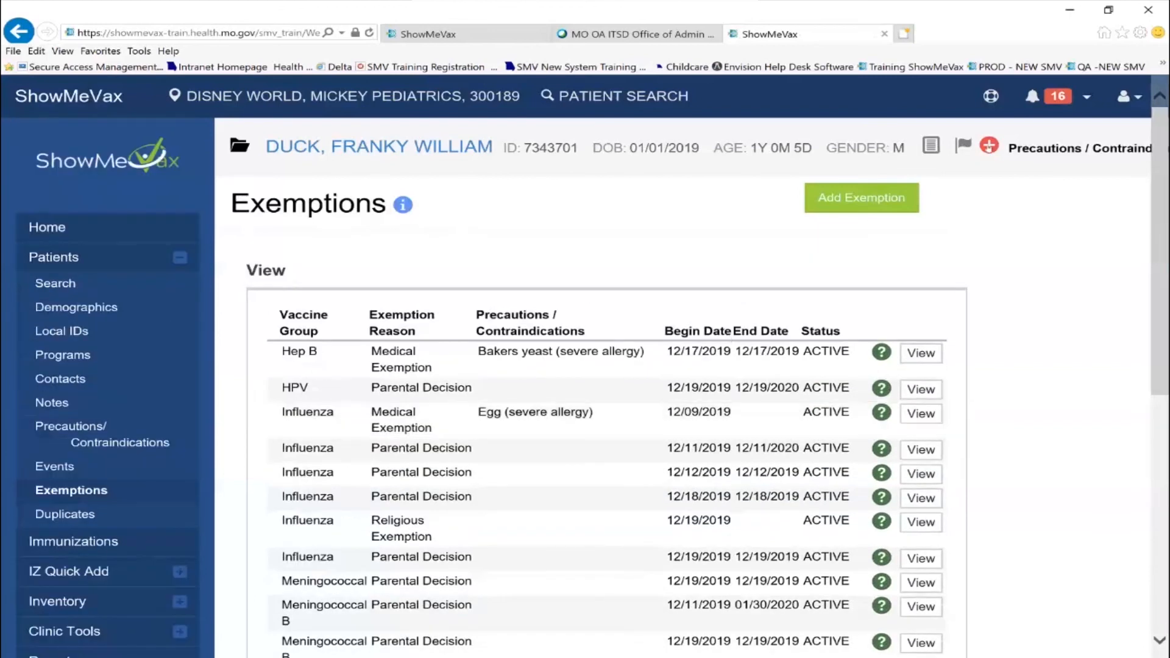
pyautogui.click(990, 147)
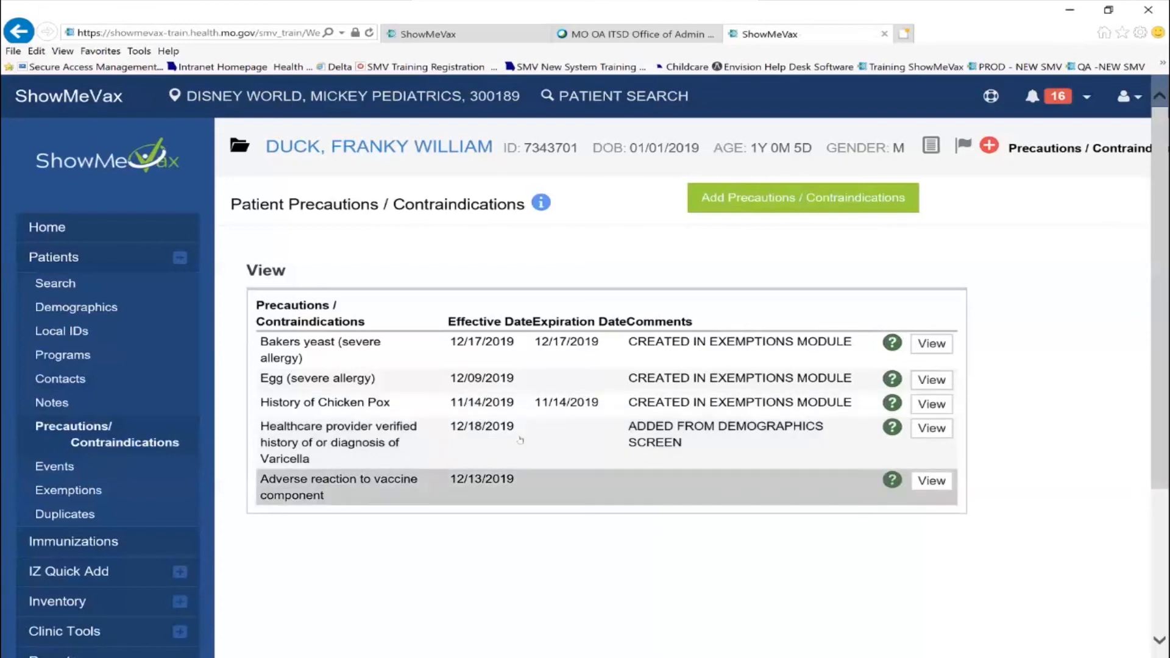
pyautogui.click(112, 547)
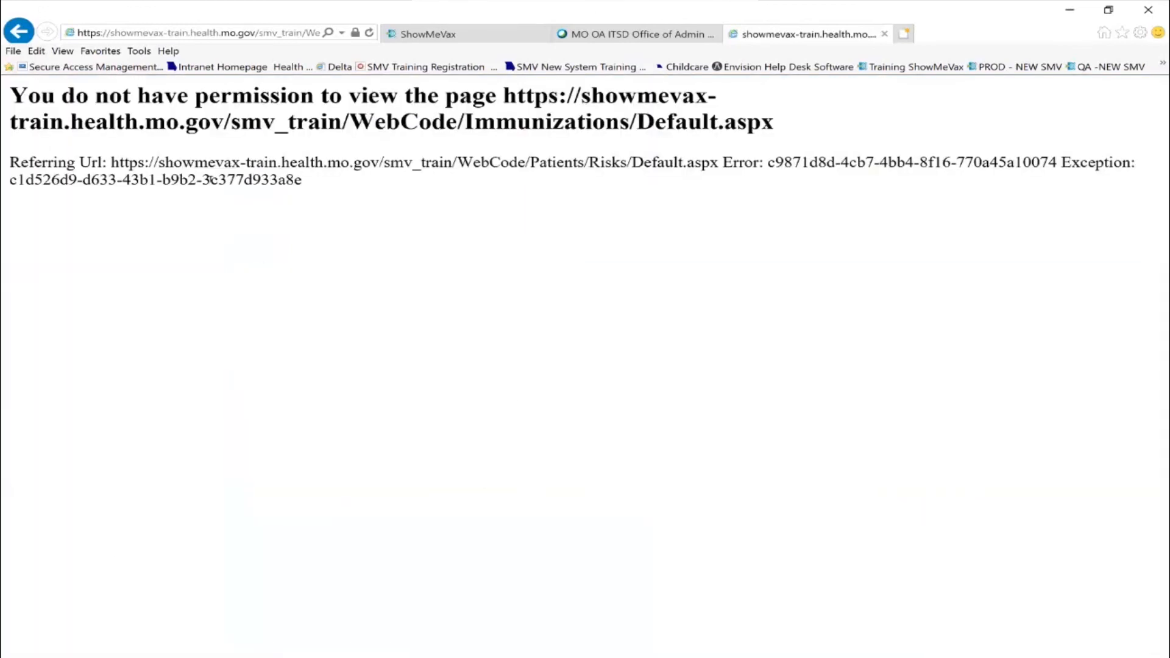
# Go back three pages in the browser, then start a new browser tab
pyautogui.click(19, 31)
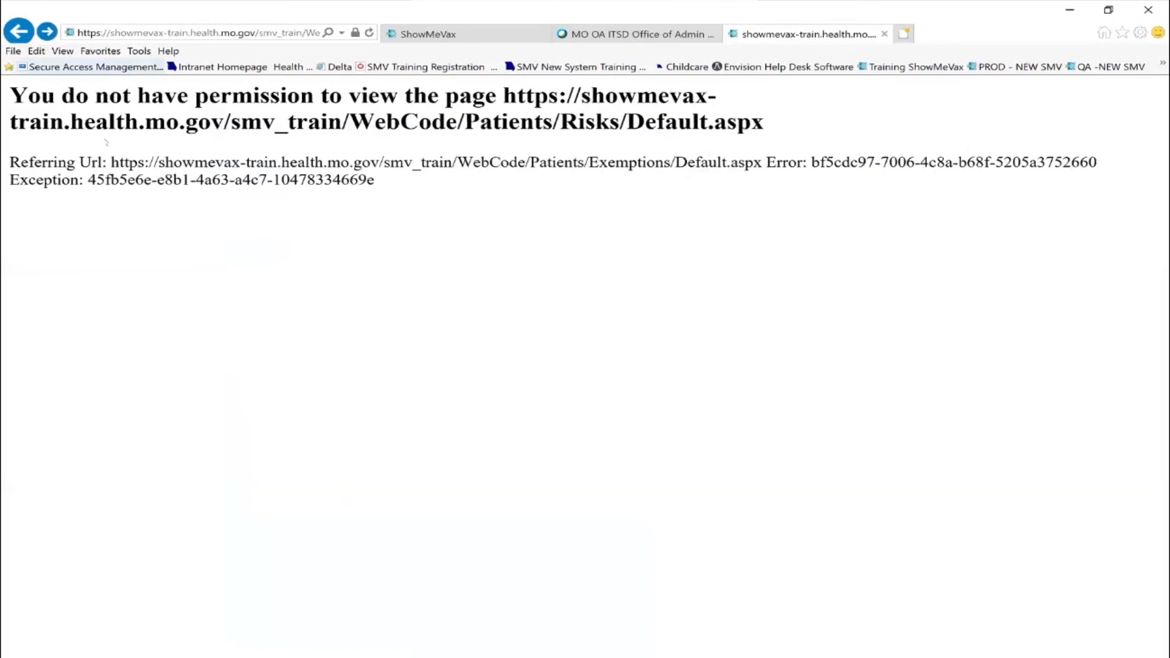
pyautogui.click(18, 32)
pyautogui.click(19, 32)
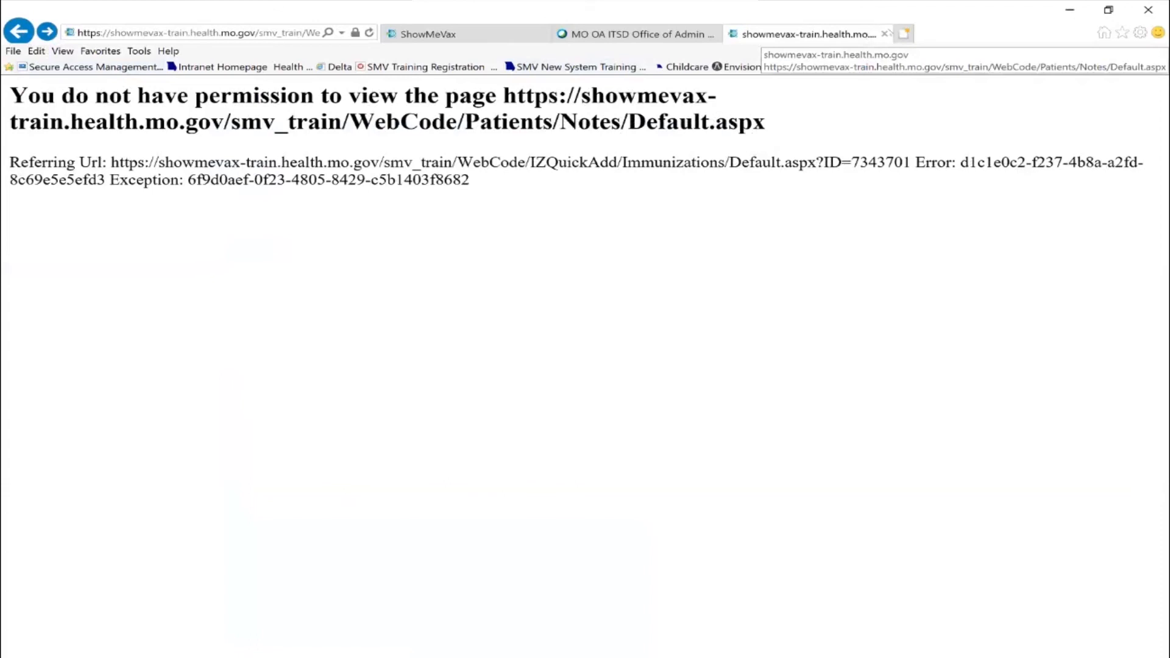
pyautogui.click(905, 33)
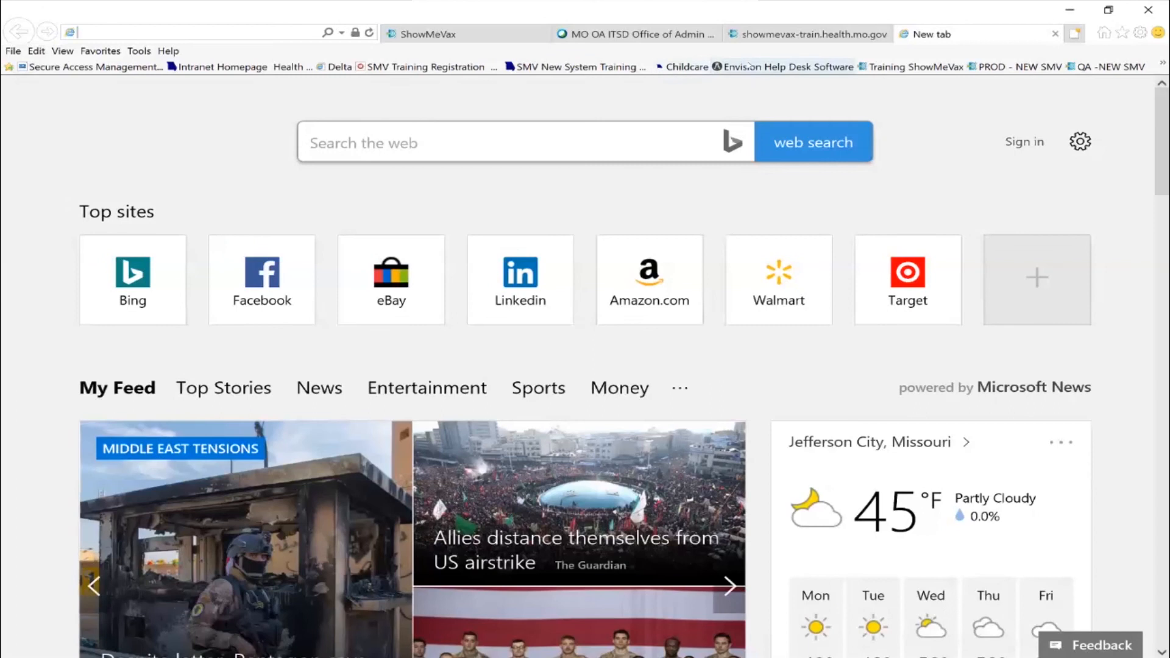
# Log in to Training ShowMeVax again with the username and password
pyautogui.click(909, 67)
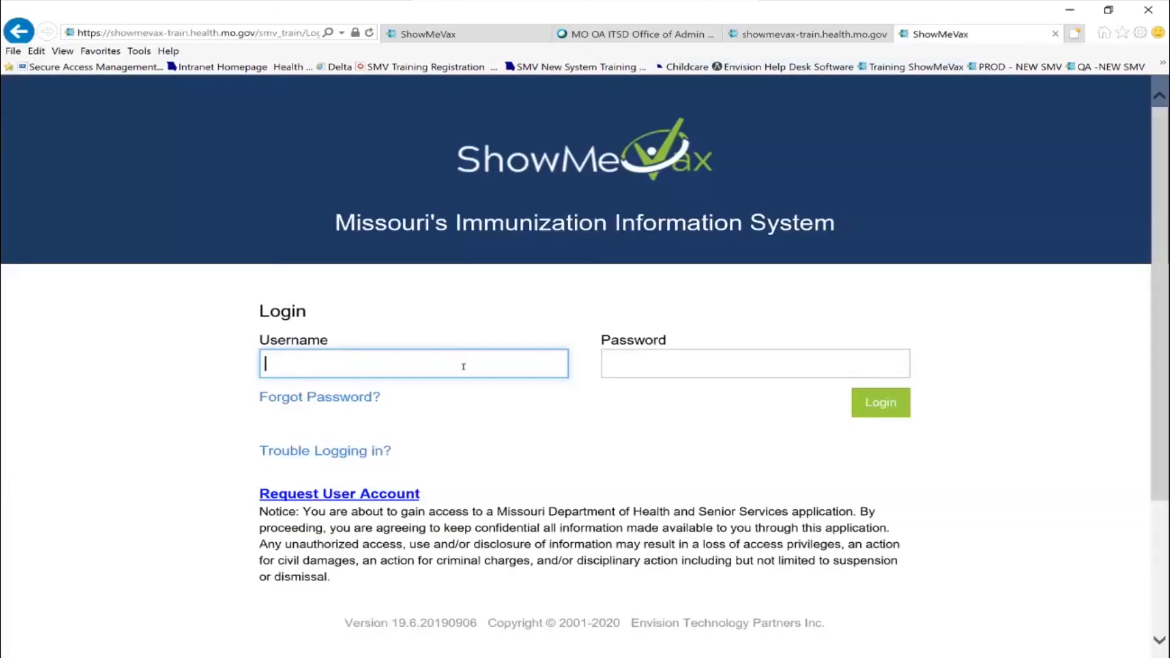
pyautogui.write('MOUSEM')
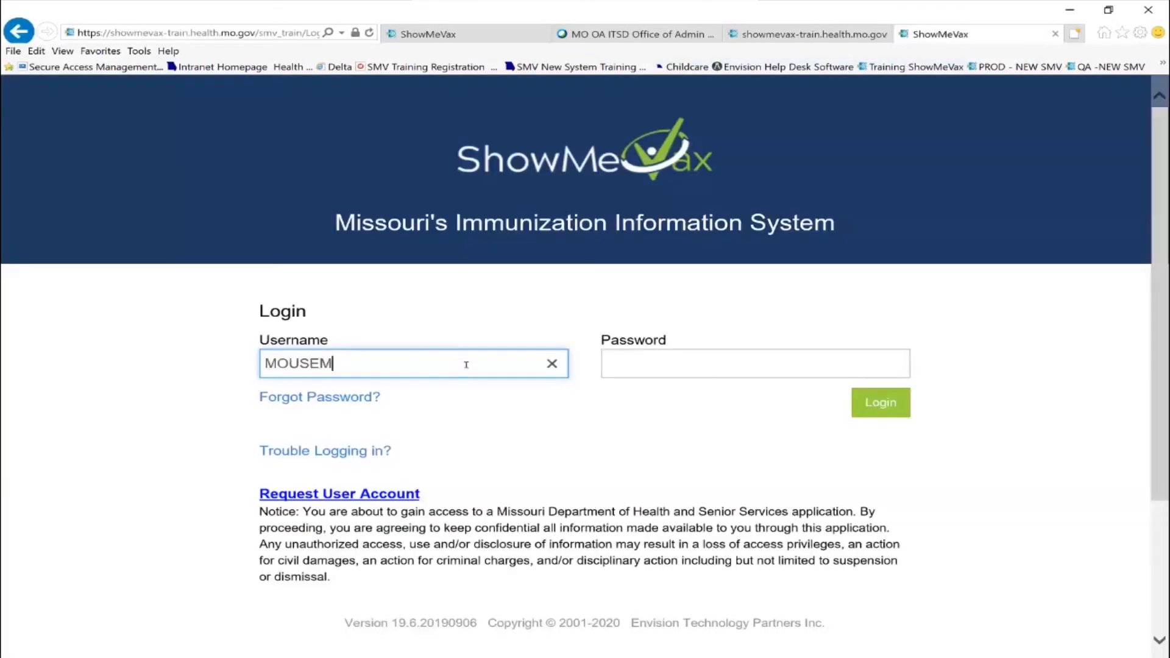
pyautogui.press('Tab')
pyautogui.write('*******')
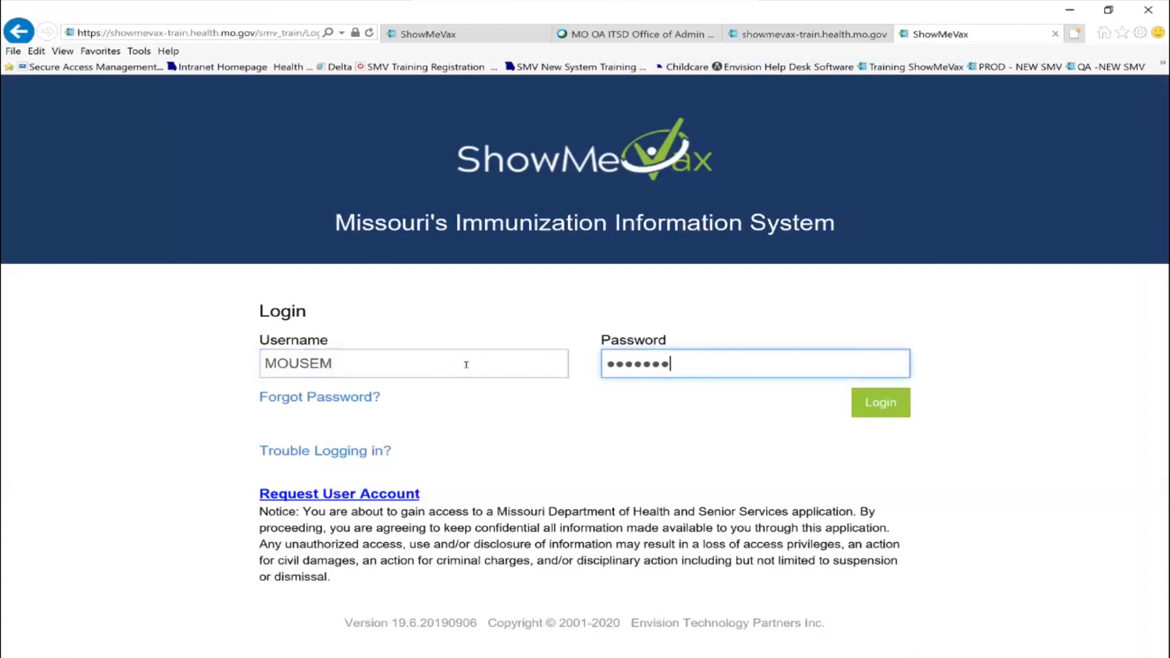
pyautogui.write('*****')
pyautogui.press('Return')
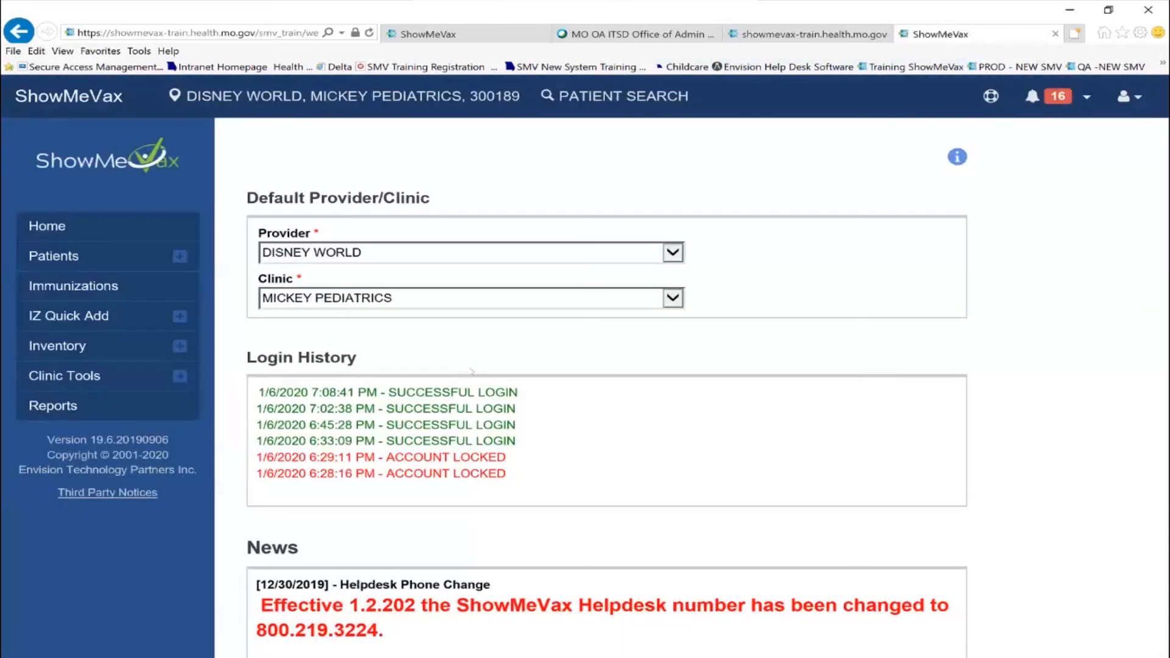
# Rerun the quick-add patient search with previous criteria and open the third result's Immunizations
pyautogui.click(176, 318)
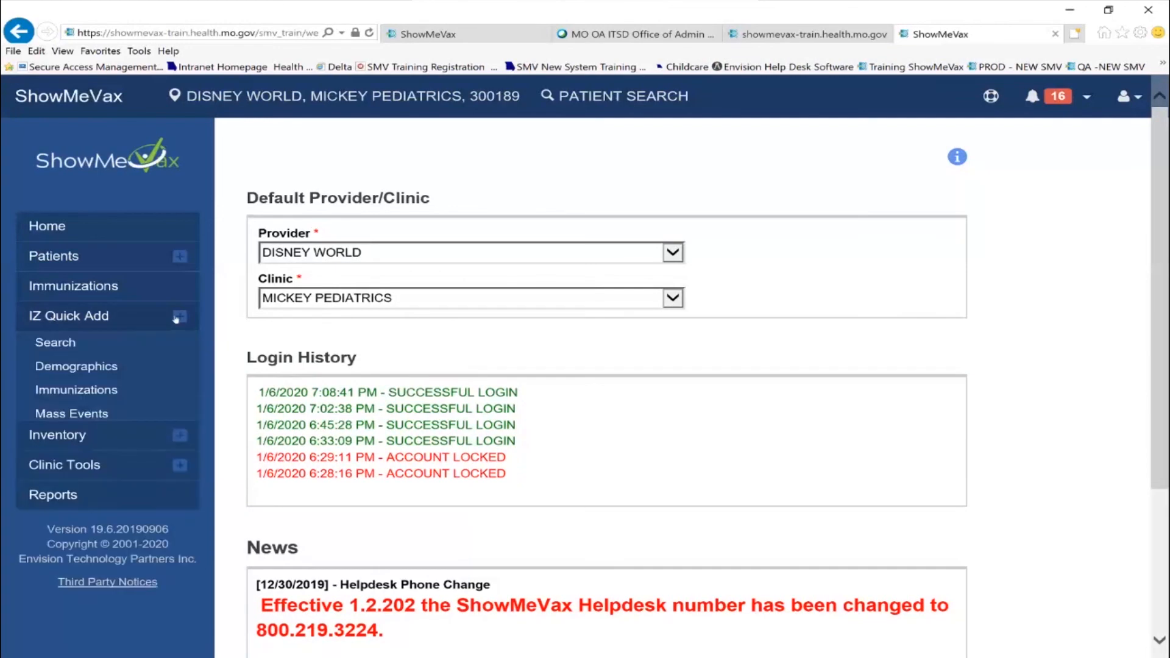
pyautogui.click(72, 343)
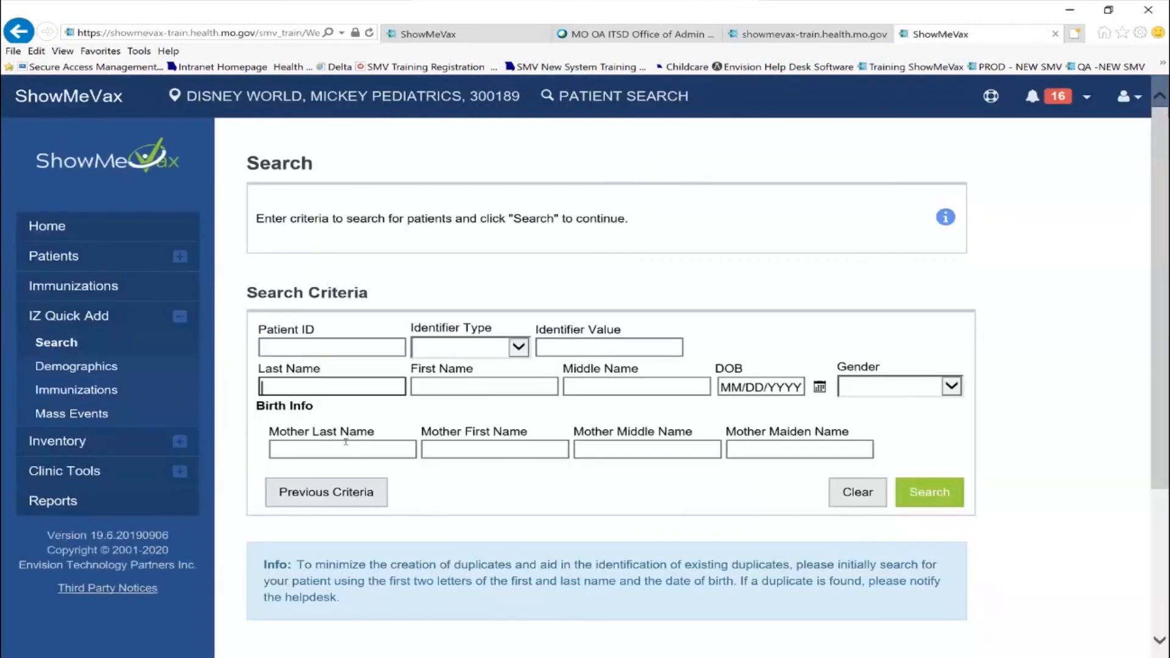
pyautogui.click(337, 494)
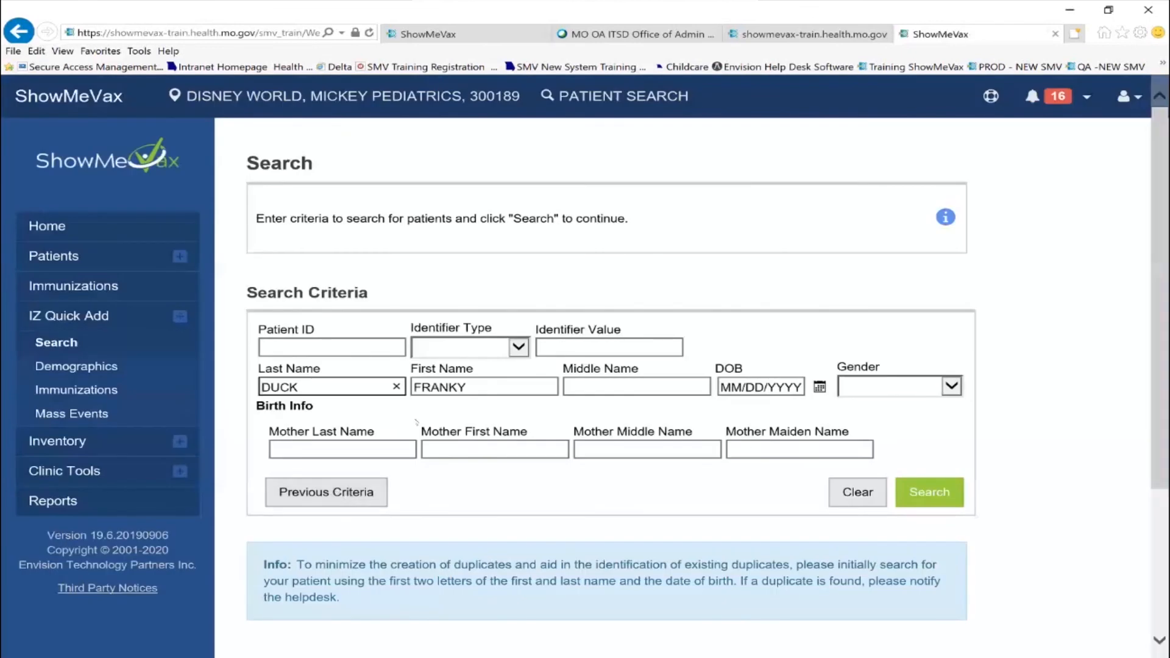
pyautogui.click(935, 492)
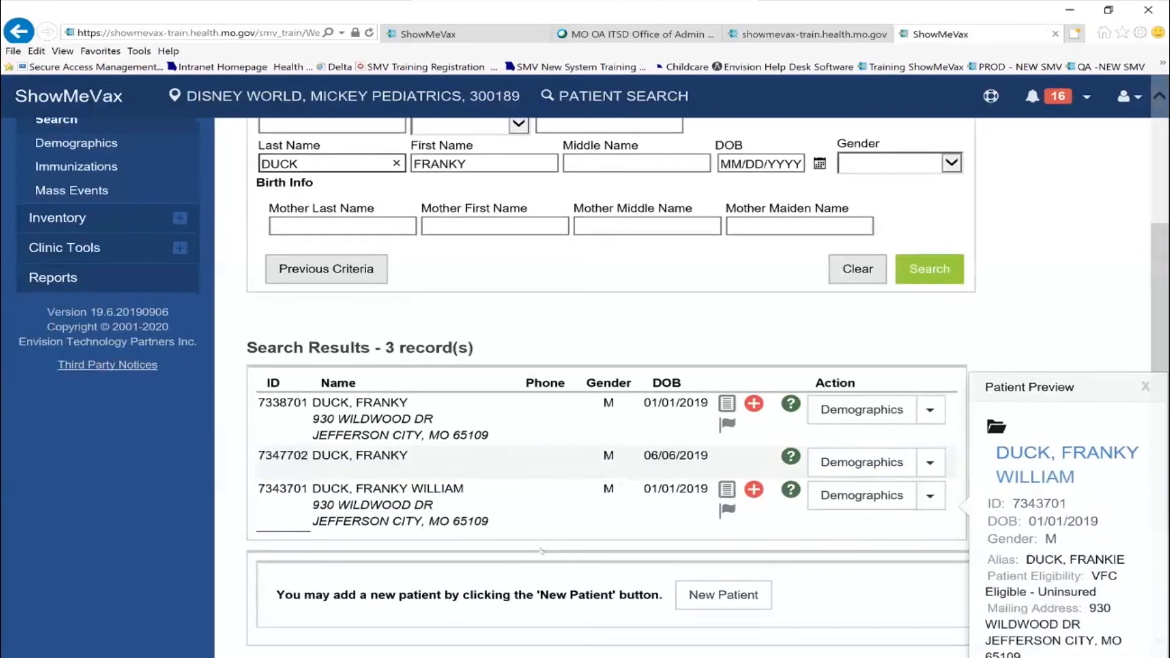
pyautogui.moveTo(400, 510)
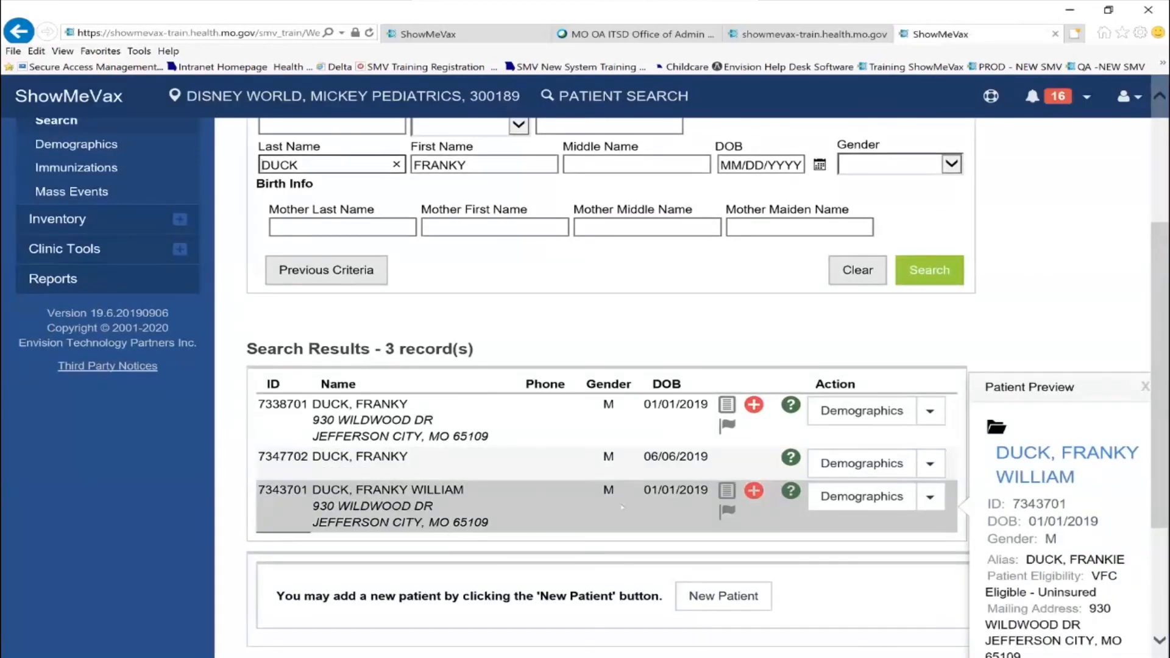
pyautogui.click(930, 498)
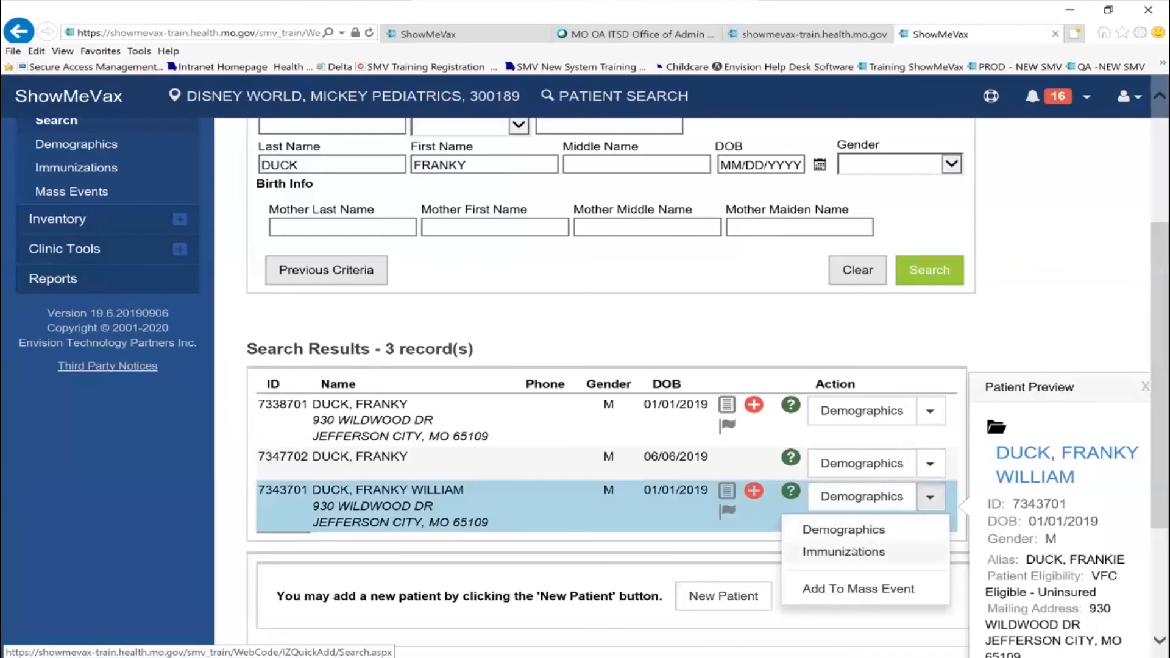
pyautogui.click(842, 548)
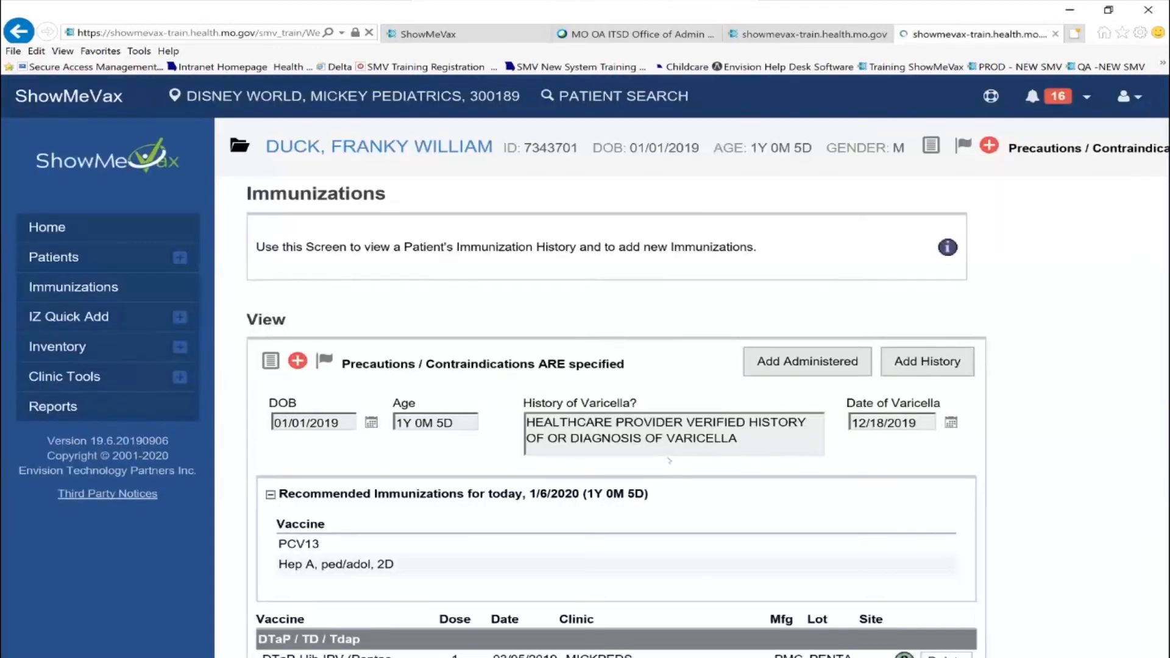
pyautogui.scroll(-2, 683, 477)
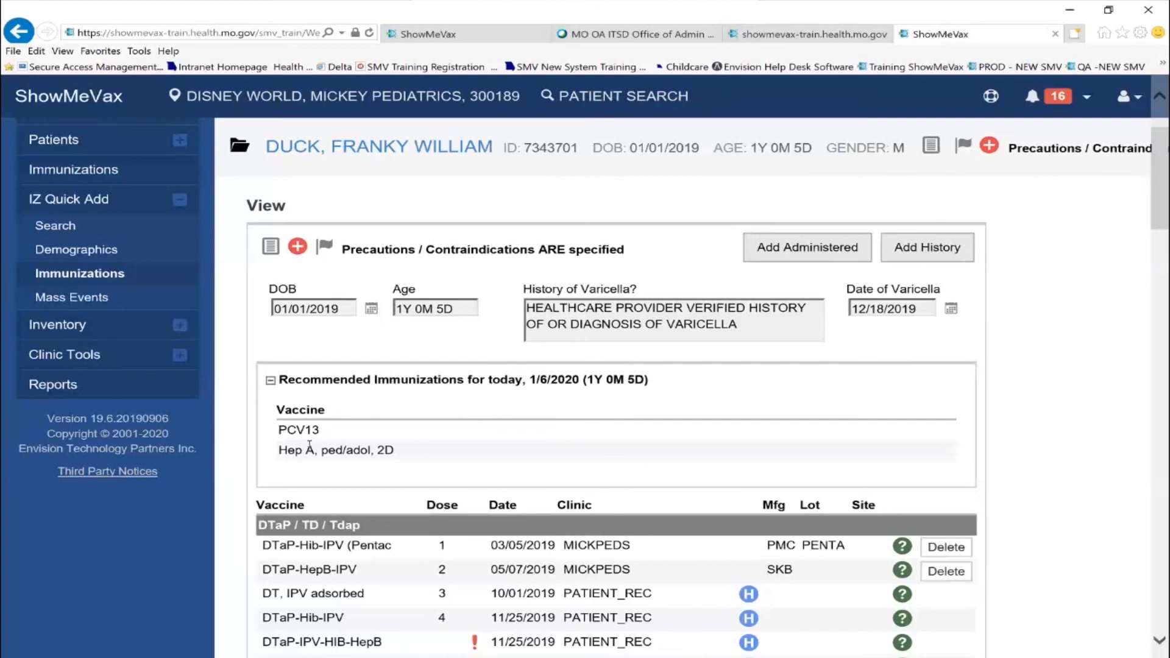
pyautogui.scroll(-2, 540, 436)
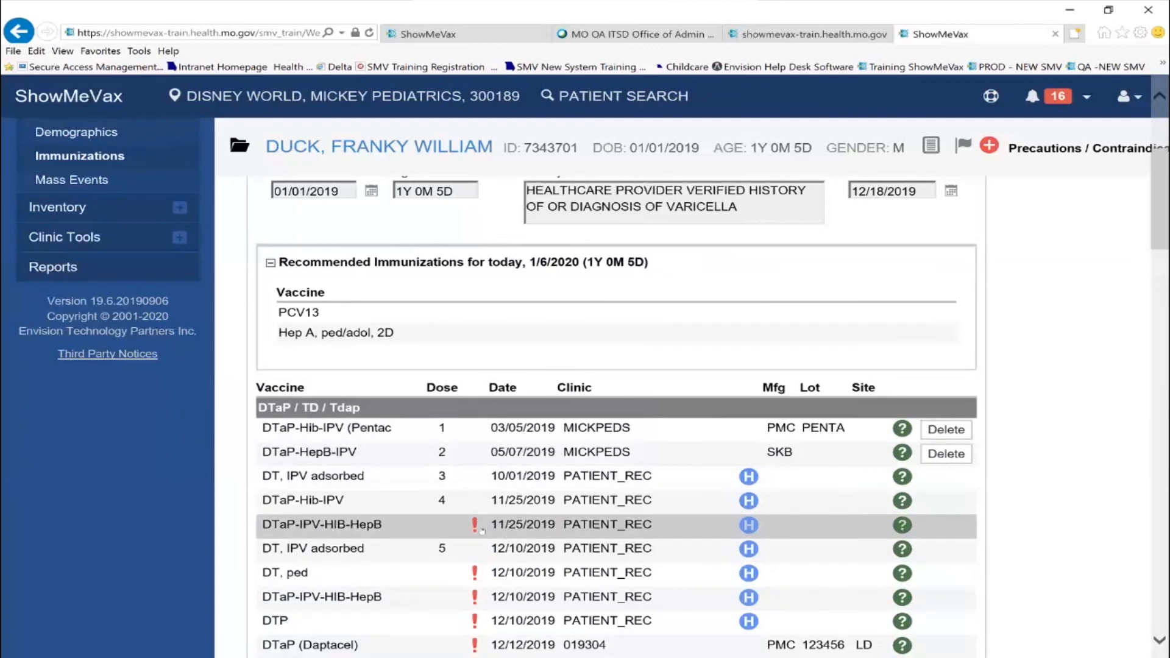
pyautogui.moveTo(475, 524)
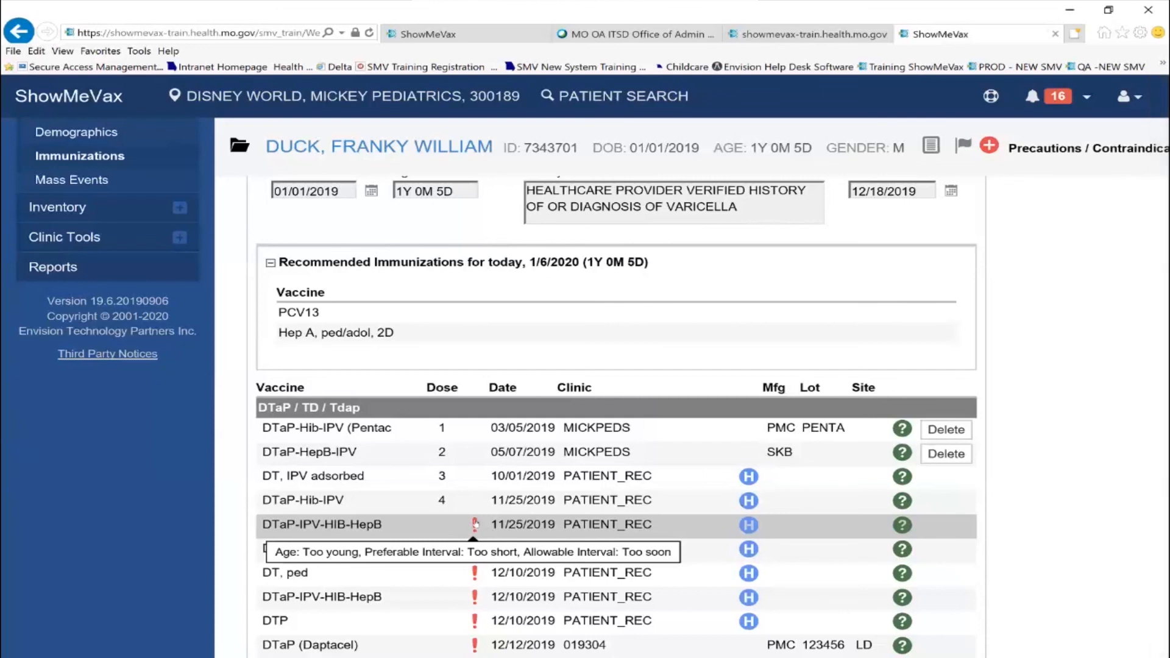
pyautogui.scroll(-10, 475, 523)
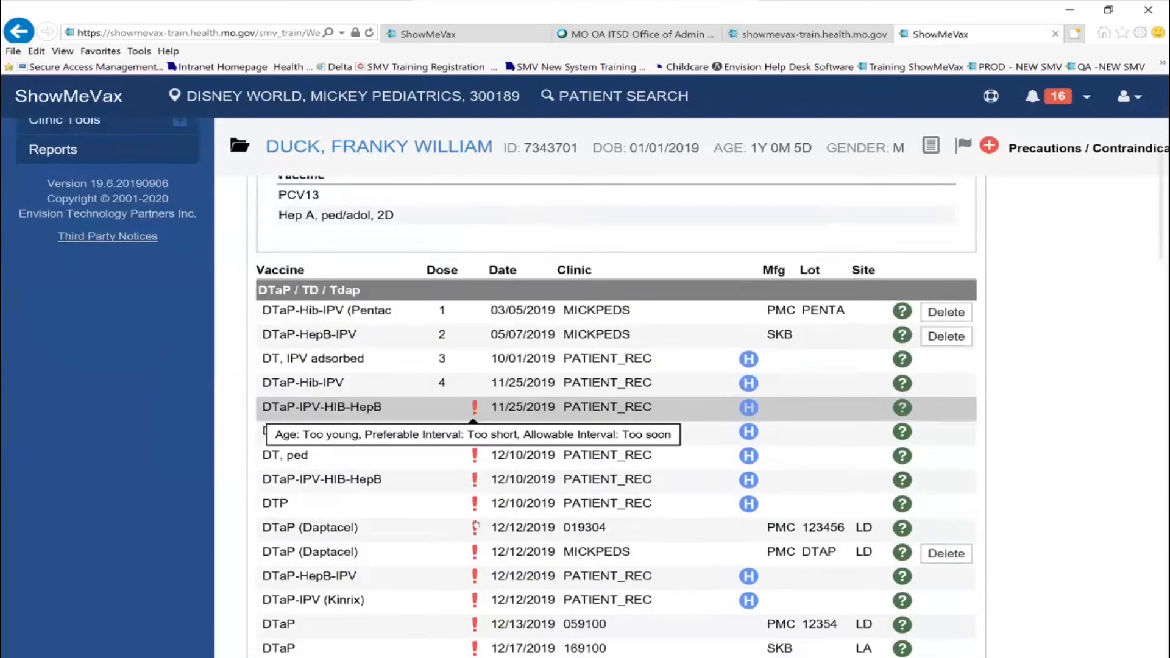
pyautogui.scroll(-10, 489, 520)
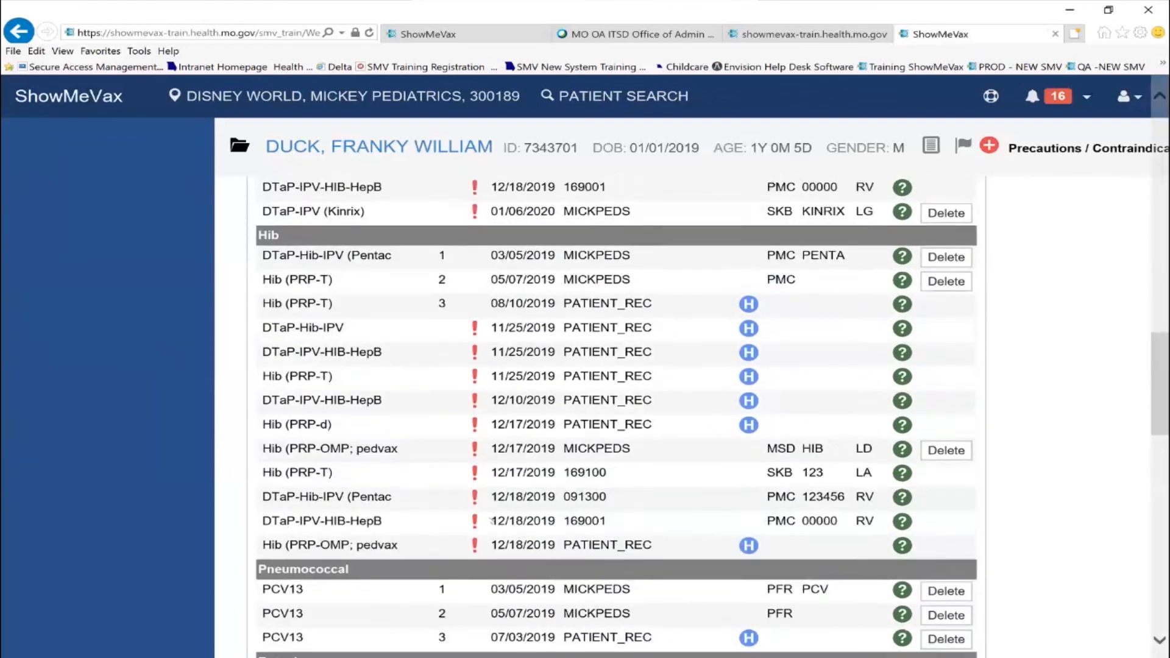
pyautogui.scroll(12, 494, 511)
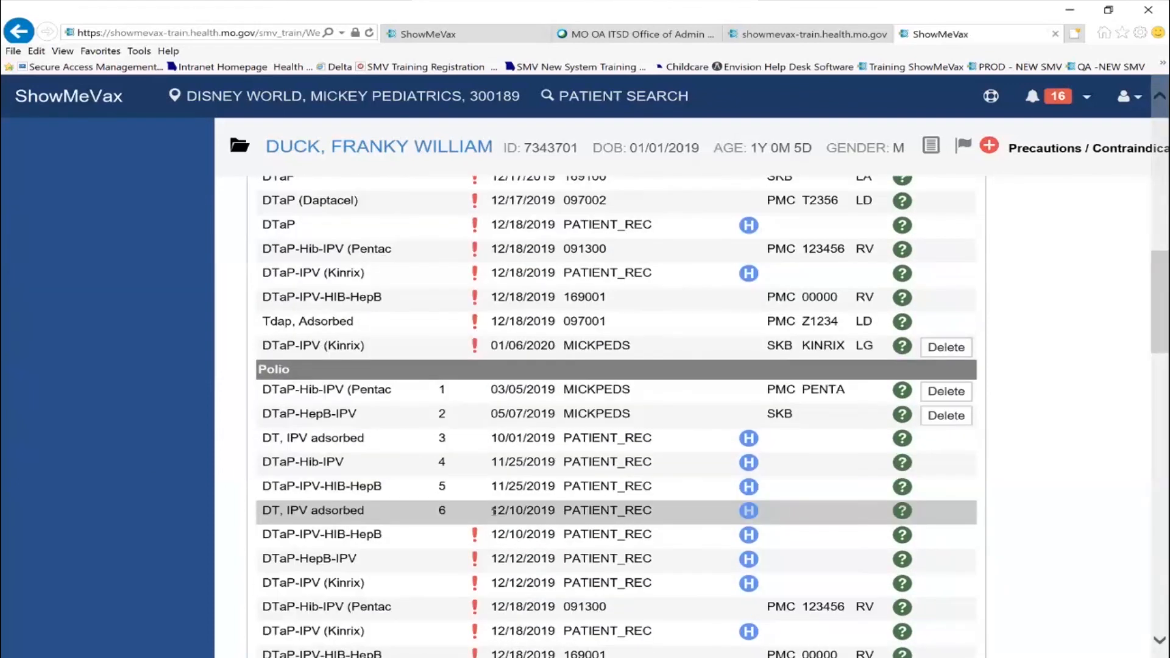
pyautogui.scroll(15, 498, 518)
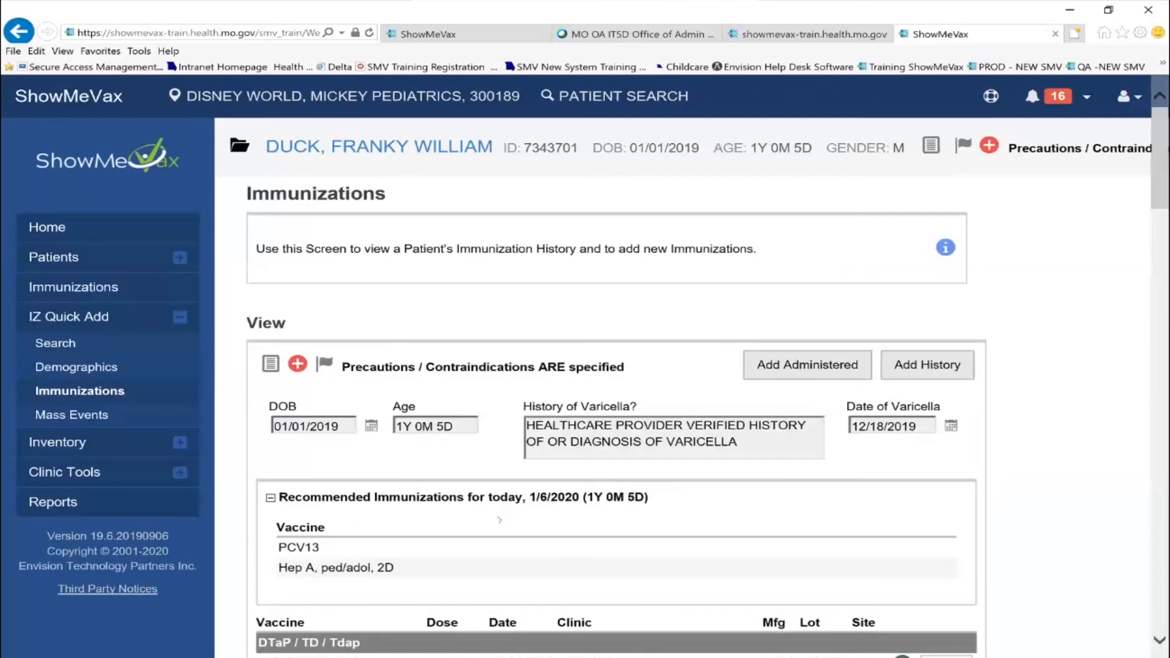
pyautogui.click(937, 364)
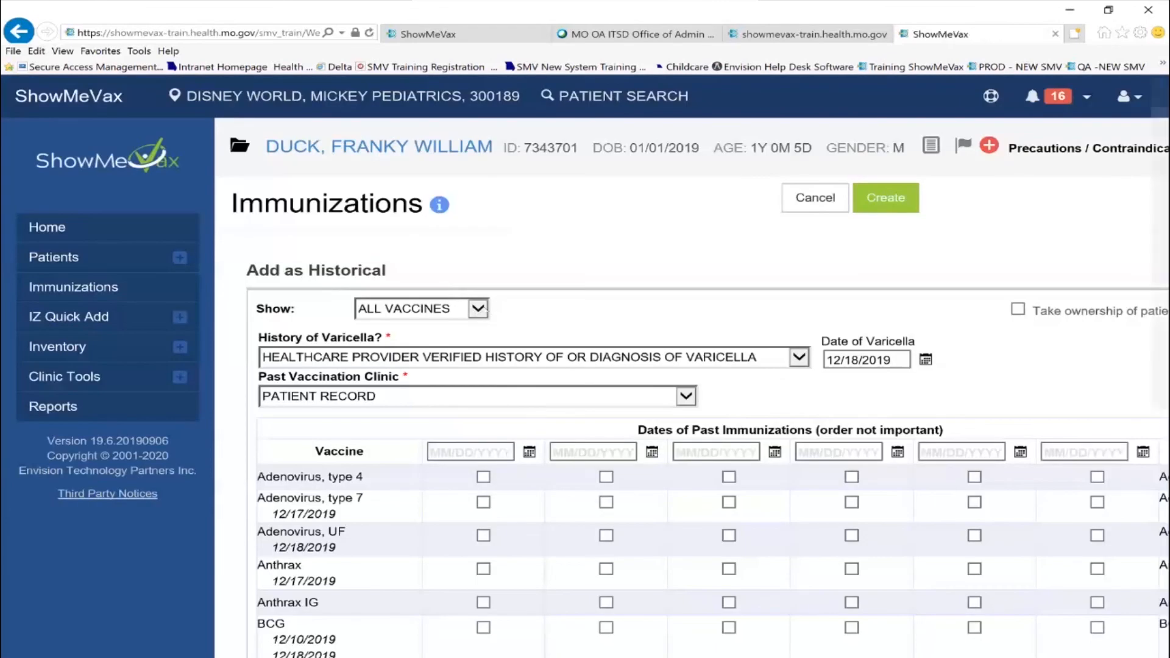
pyautogui.click(482, 309)
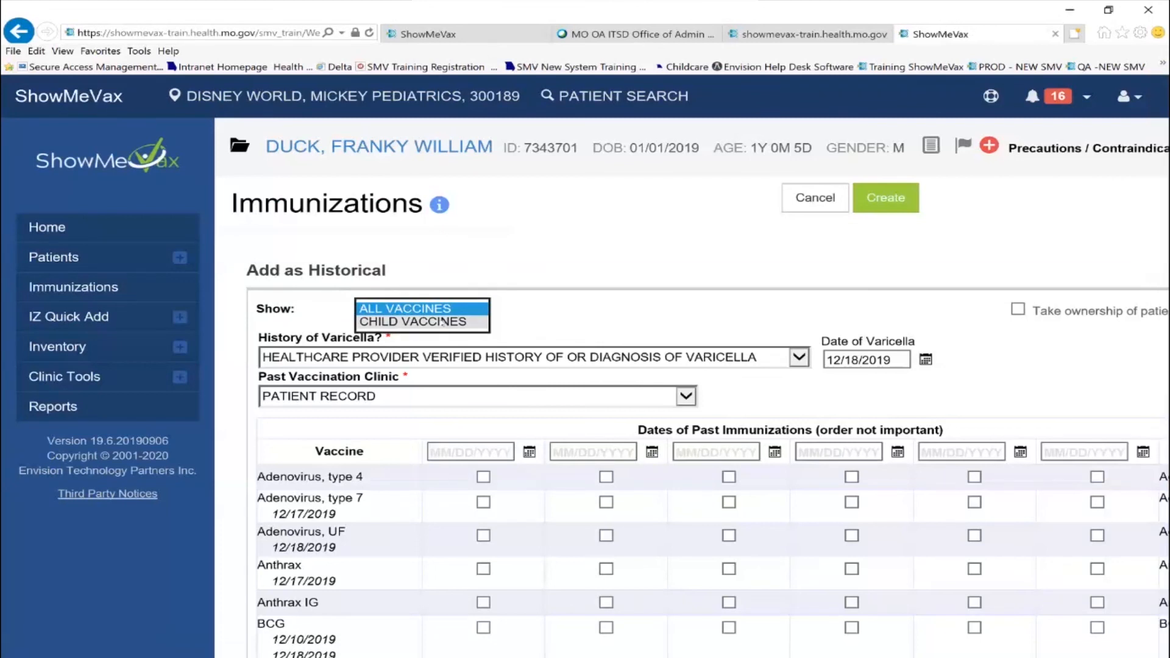
pyautogui.click(443, 322)
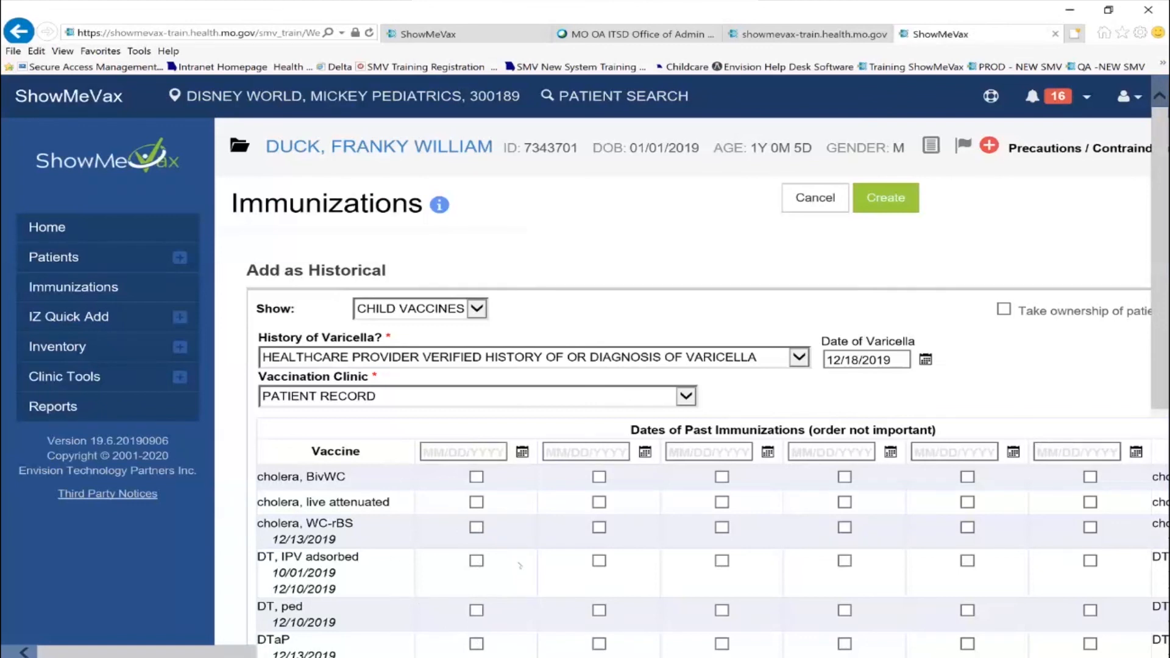
pyautogui.scroll(-5, 520, 566)
pyautogui.scroll(5, 522, 567)
pyautogui.click(887, 203)
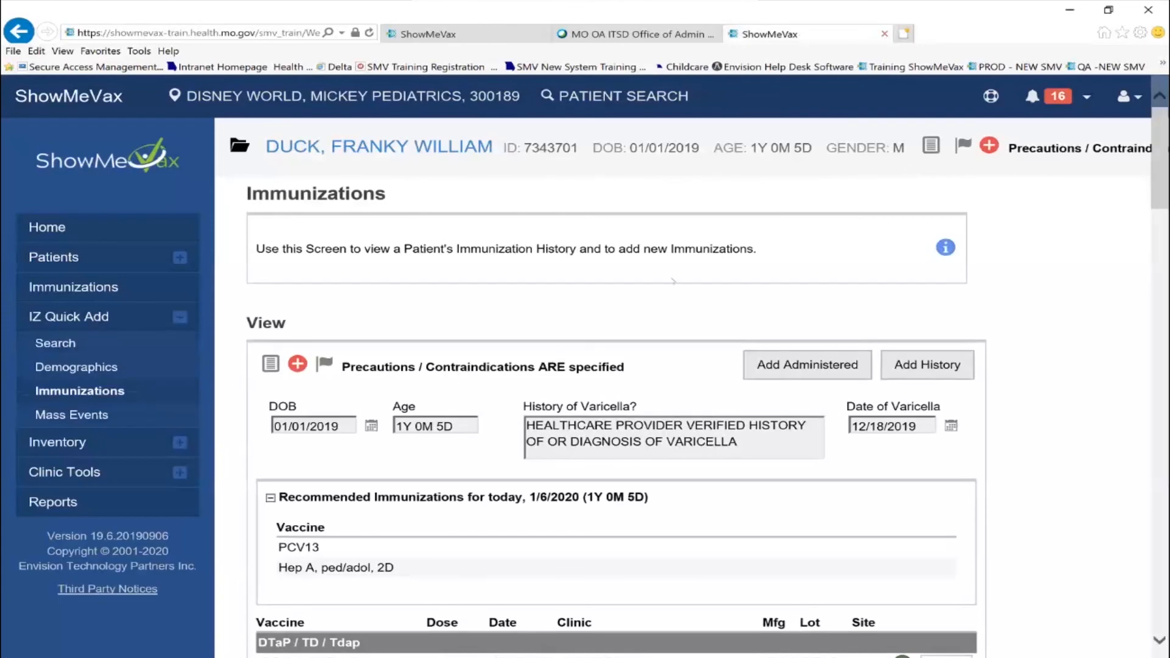
pyautogui.scroll(-6, 639, 339)
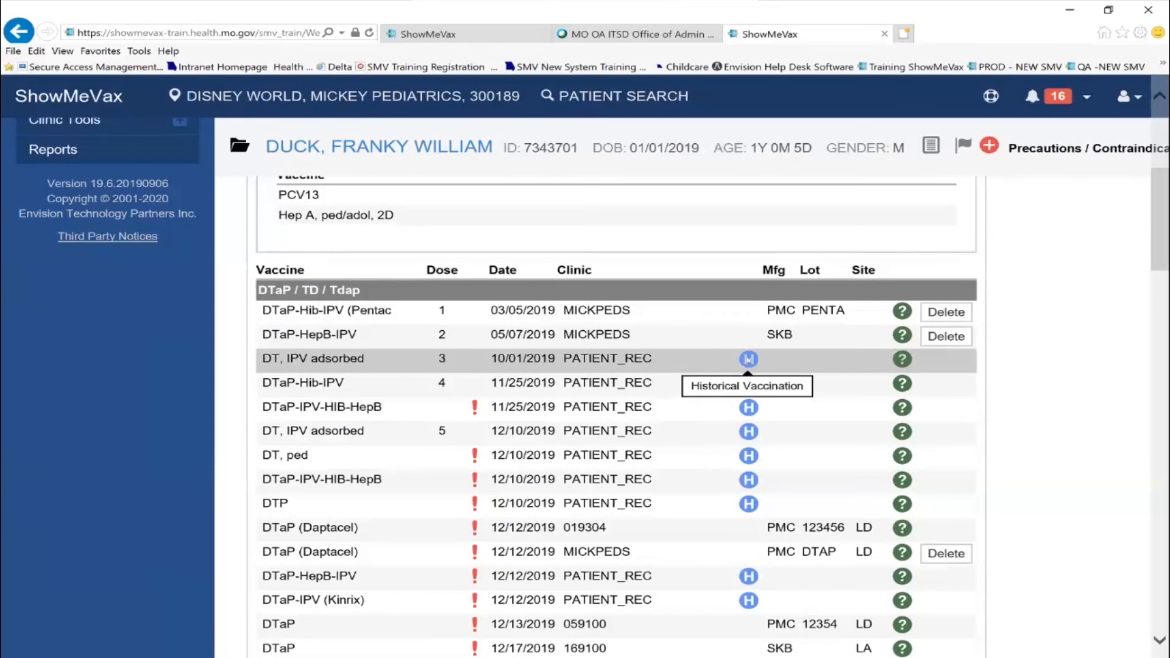
pyautogui.scroll(6, 709, 284)
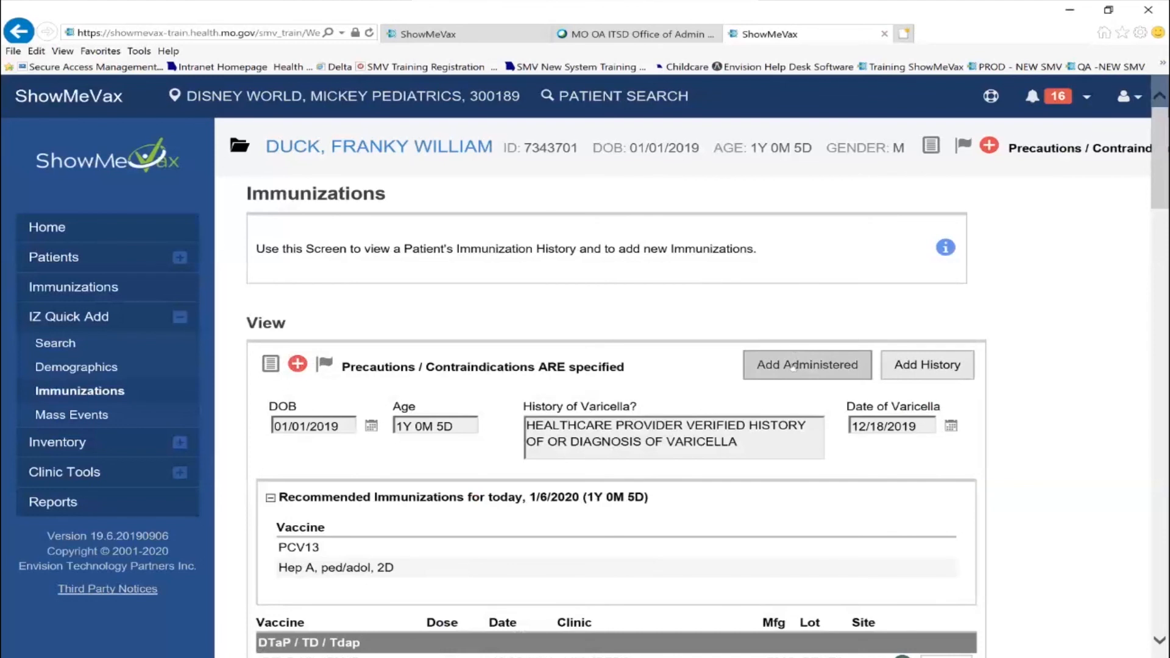
# Add a new administered immunization with vaccination date 01/06/2020
pyautogui.click(793, 366)
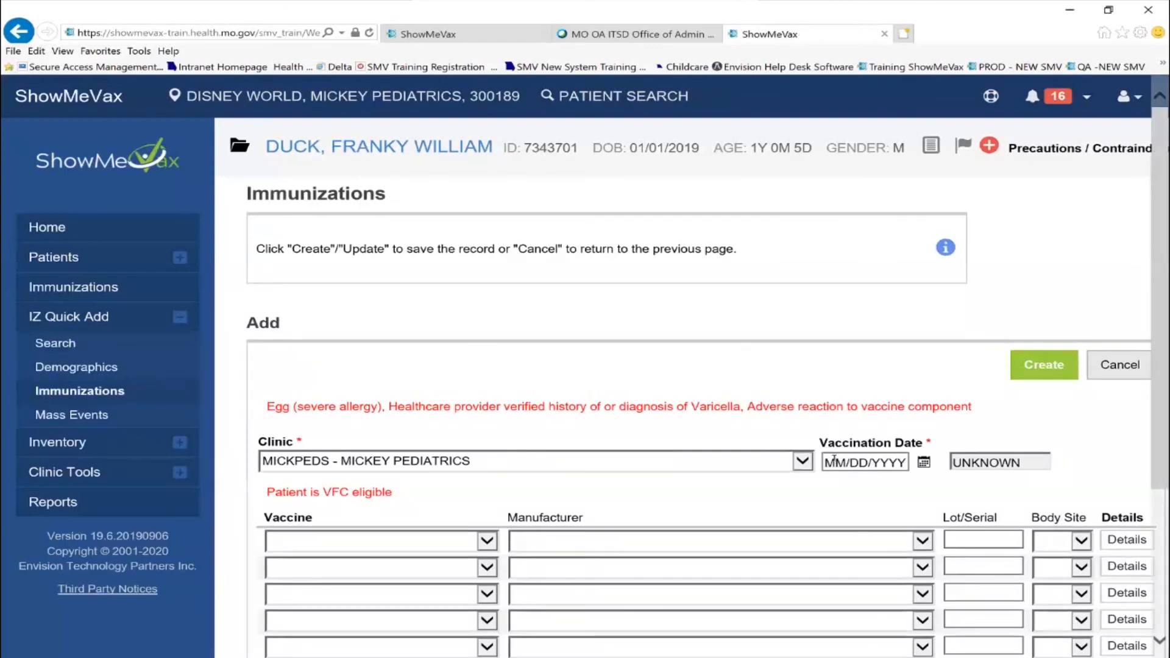
pyautogui.click(834, 460)
pyautogui.write('01062020')
pyautogui.click(669, 421)
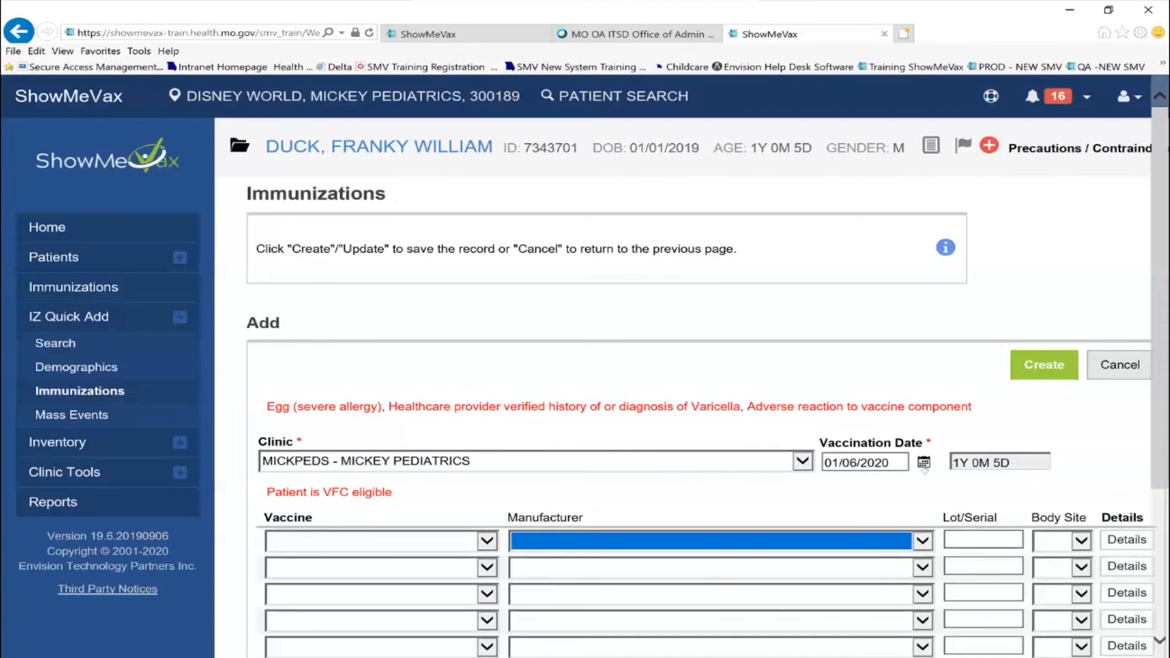
# Choose DTAP (DAPTACEL) as the vaccine, manufactured by SANOFI PASTEUR
pyautogui.scroll(-2, 528, 428)
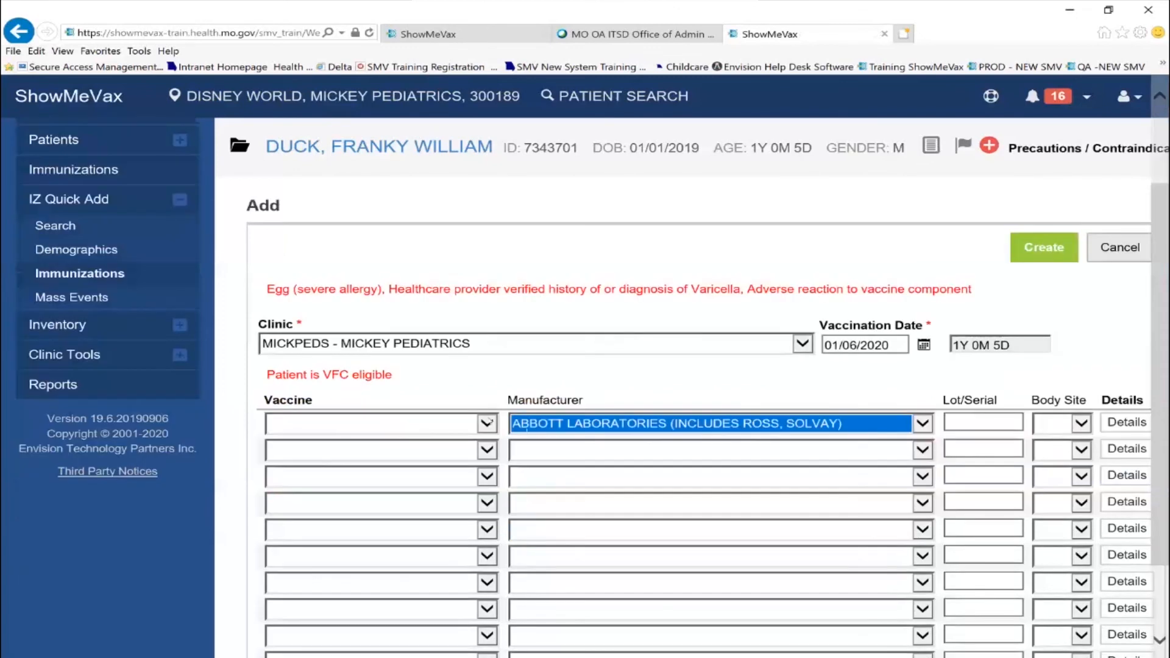
pyautogui.click(488, 423)
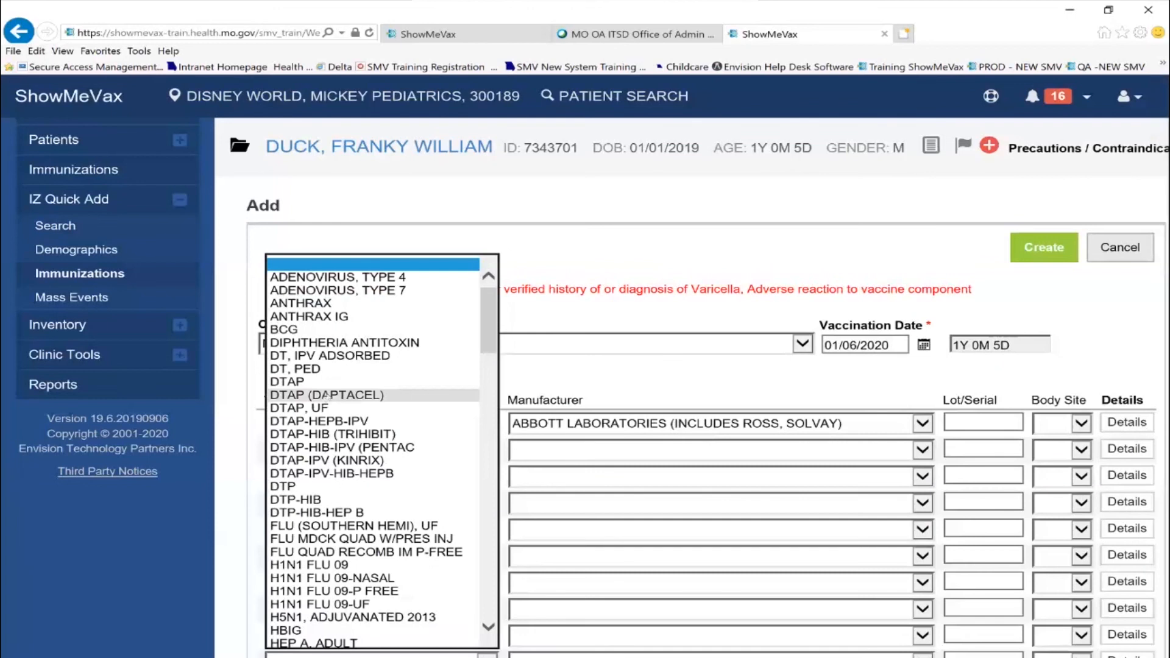
pyautogui.click(326, 395)
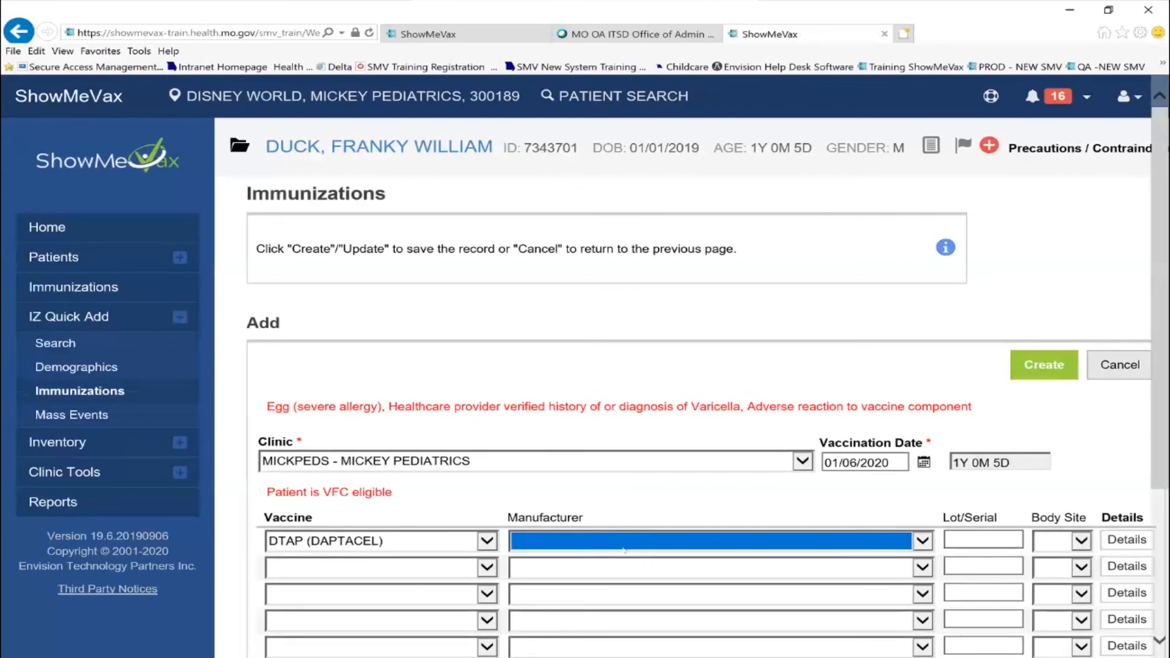
pyautogui.click(622, 542)
pyautogui.click(670, 553)
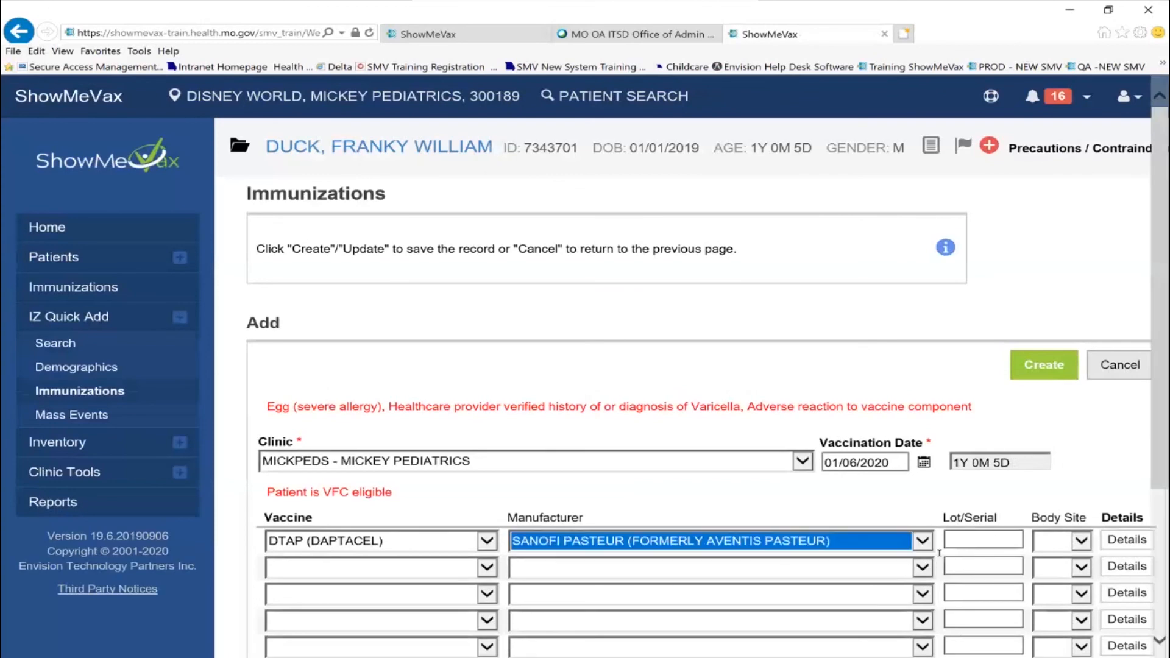
# Enter lot number DTAP and body site LD, then open the dose's Vaccine Details
pyautogui.click(964, 535)
pyautogui.write('DTQ')
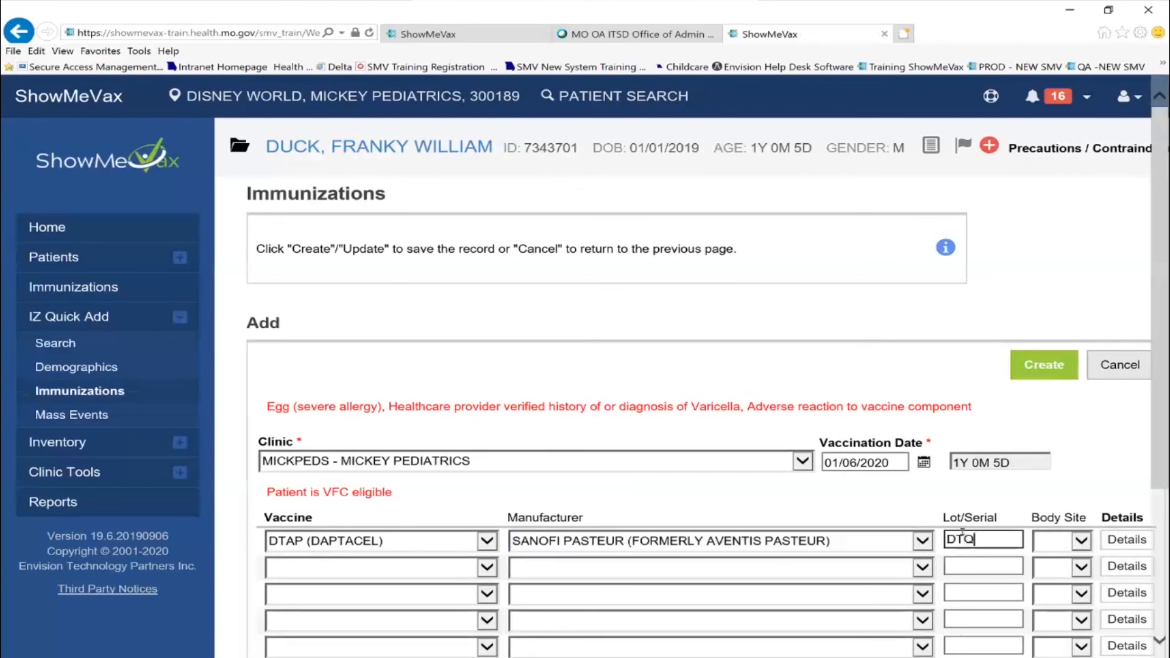
pyautogui.press('BackSpace')
pyautogui.press('BackSpace')
pyautogui.write('TAP')
pyautogui.press('Tab')
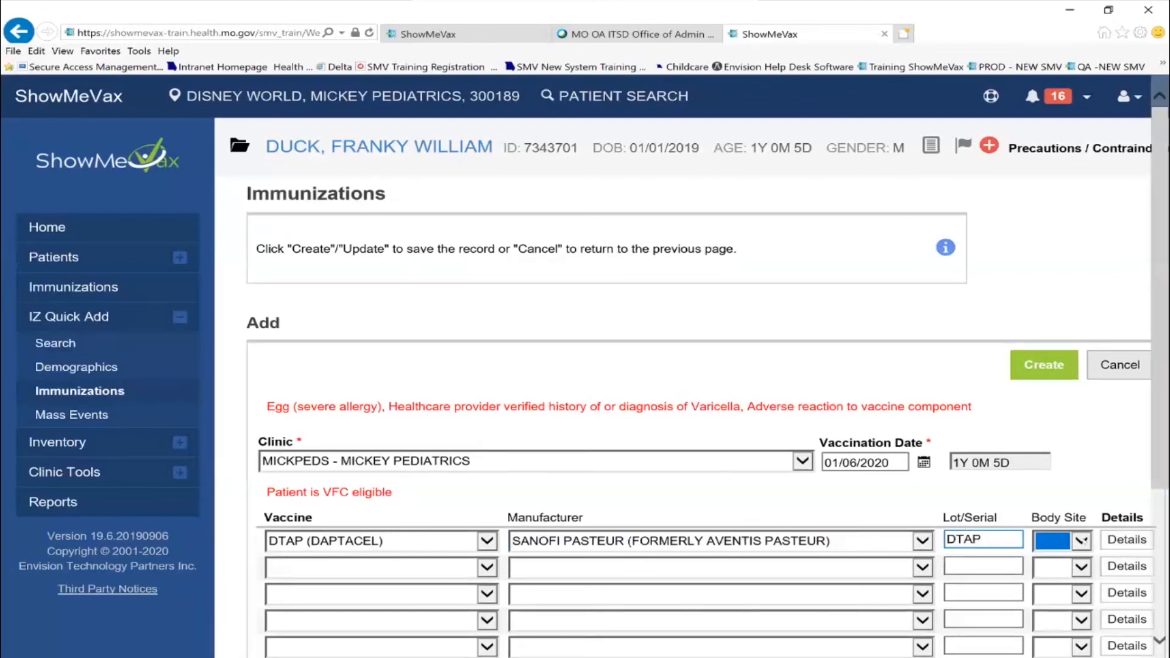
pyautogui.click(1083, 540)
pyautogui.click(1049, 480)
pyautogui.click(1125, 540)
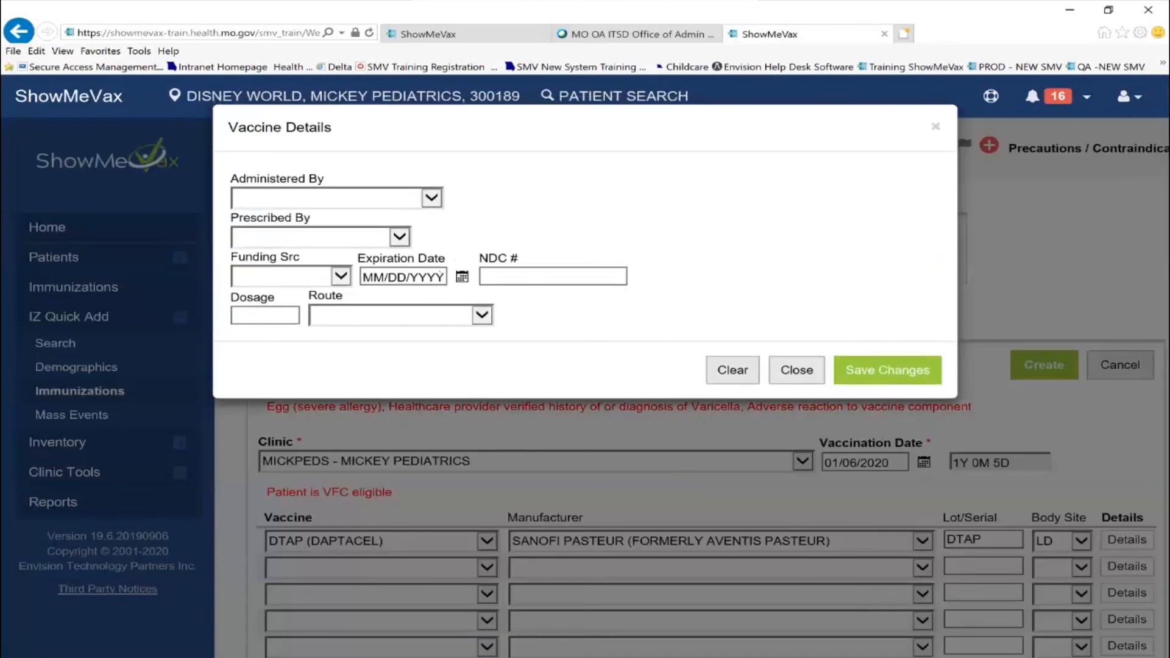
# Record one provider as both administering and prescribing, set route to INTRAMUSCULAR, and save the details
pyautogui.click(430, 198)
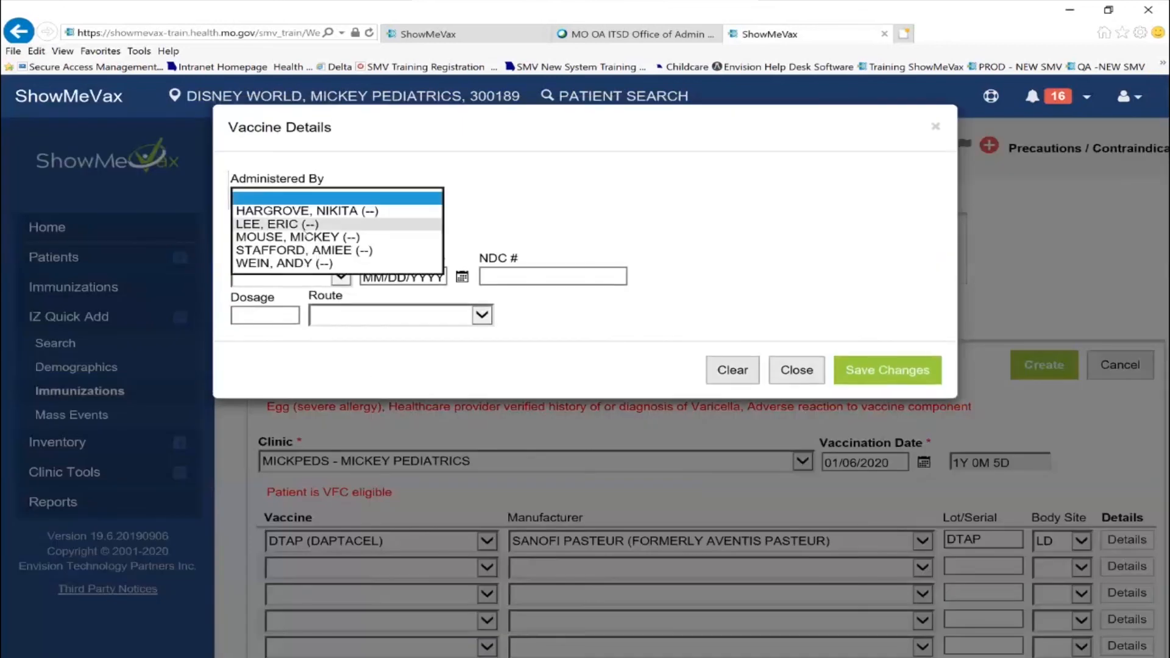
pyautogui.click(309, 237)
pyautogui.click(403, 241)
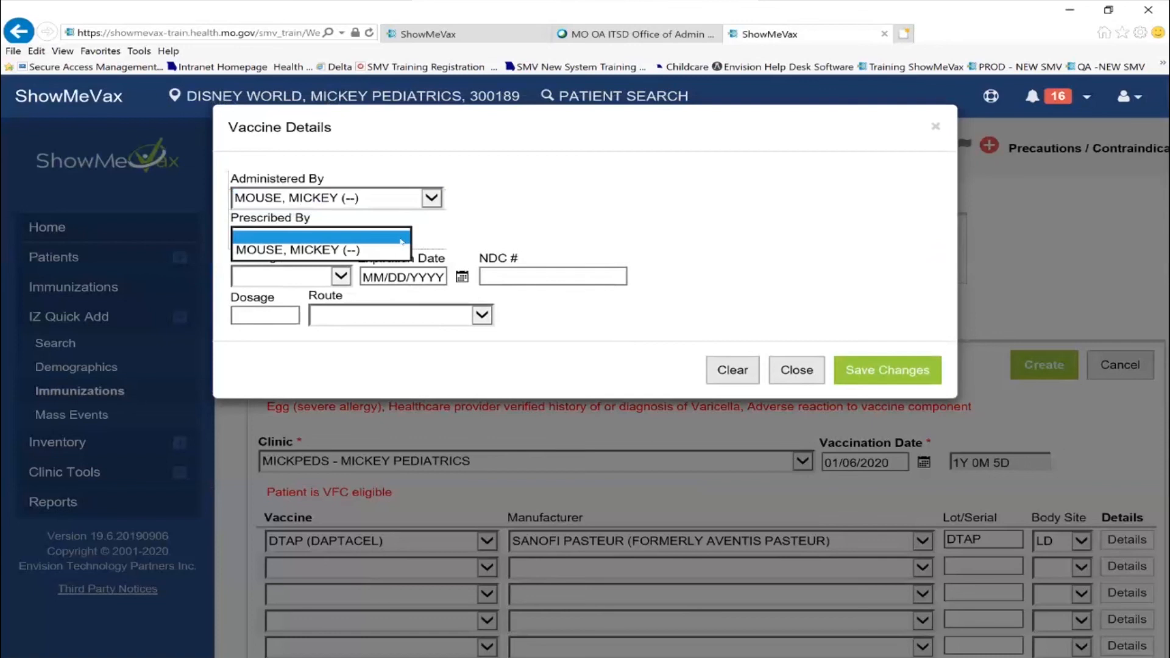
pyautogui.click(342, 254)
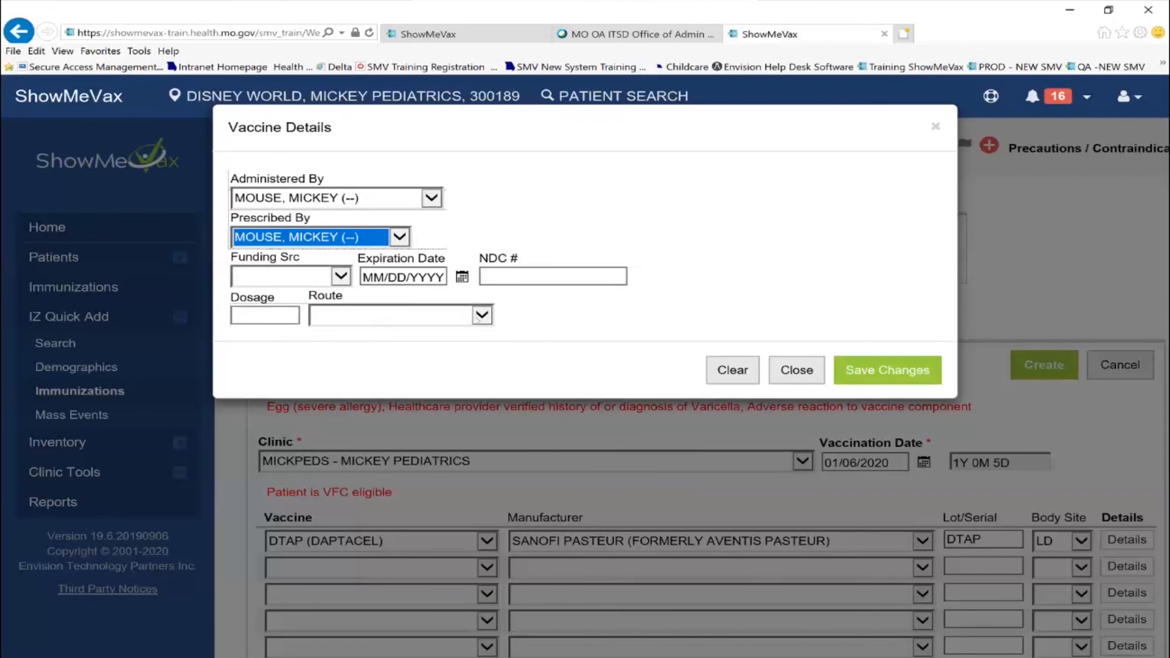
pyautogui.click(464, 316)
pyautogui.click(378, 340)
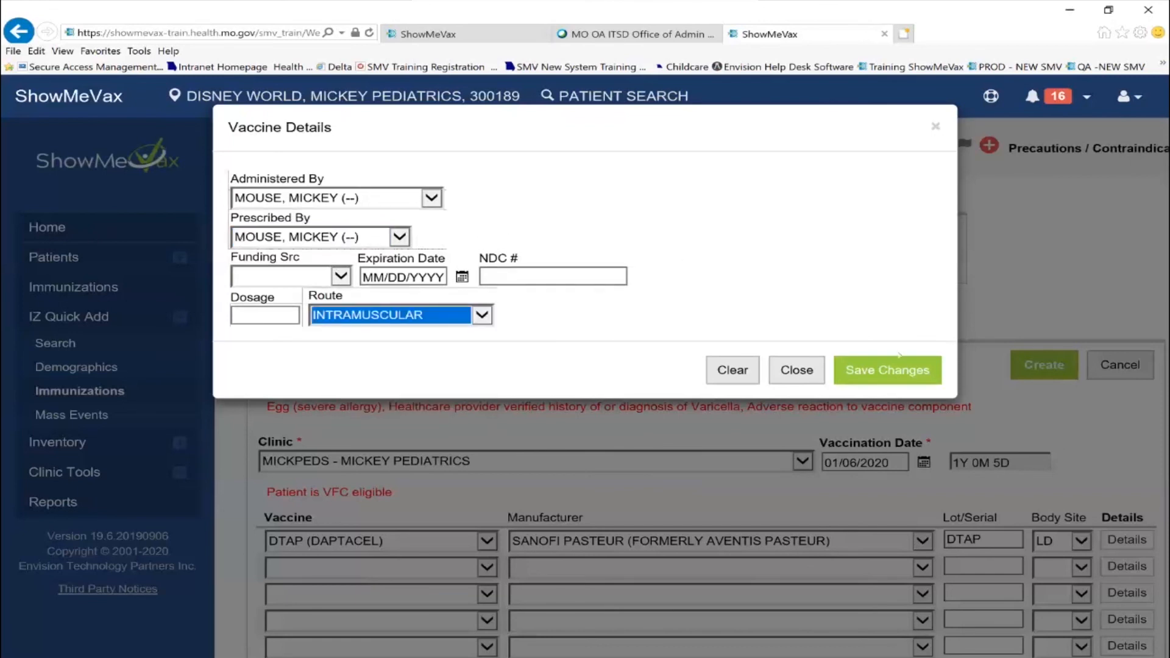
pyautogui.click(907, 369)
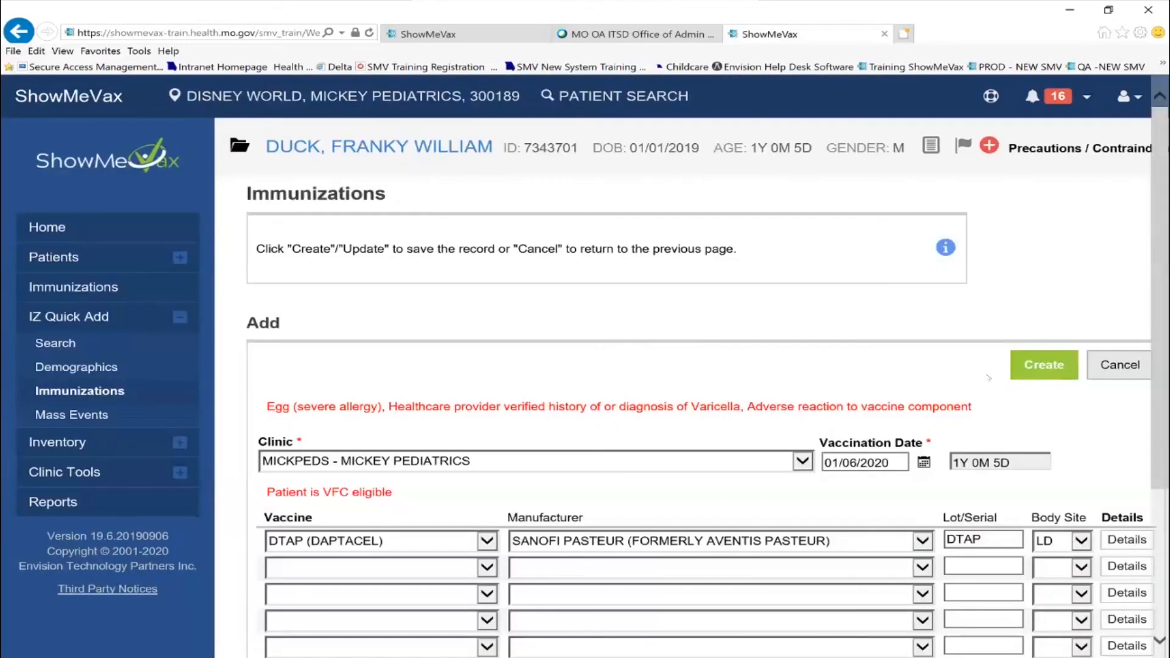
# Create the Daptacel immunization record and accept the duplicate-series warning
pyautogui.click(1059, 365)
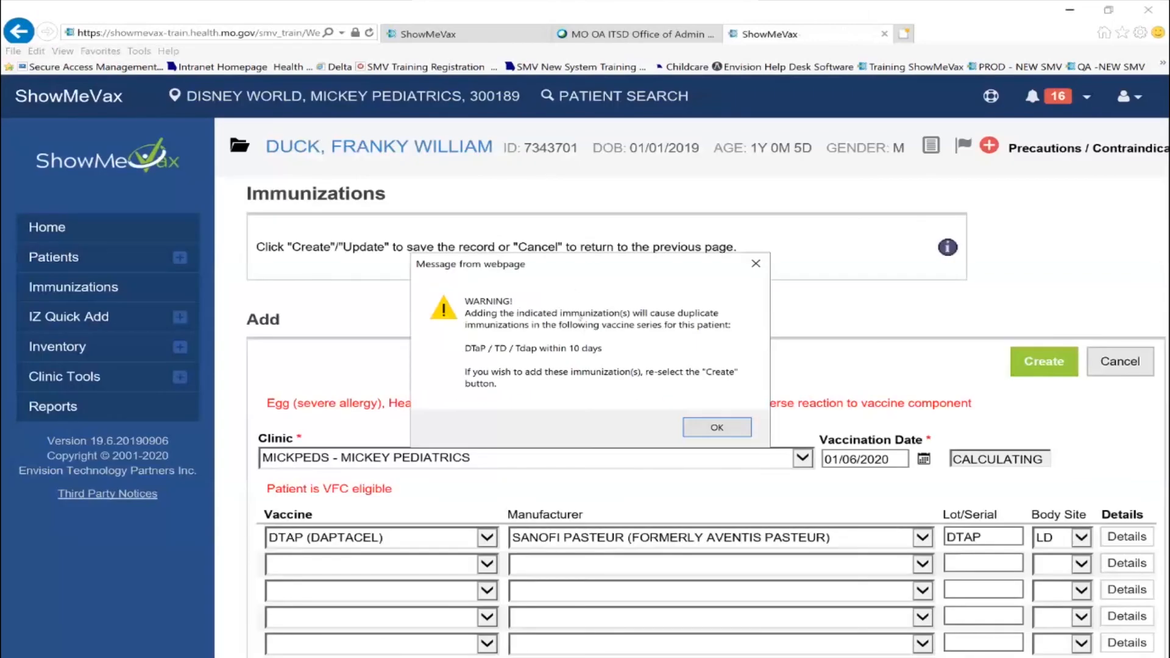
pyautogui.click(731, 423)
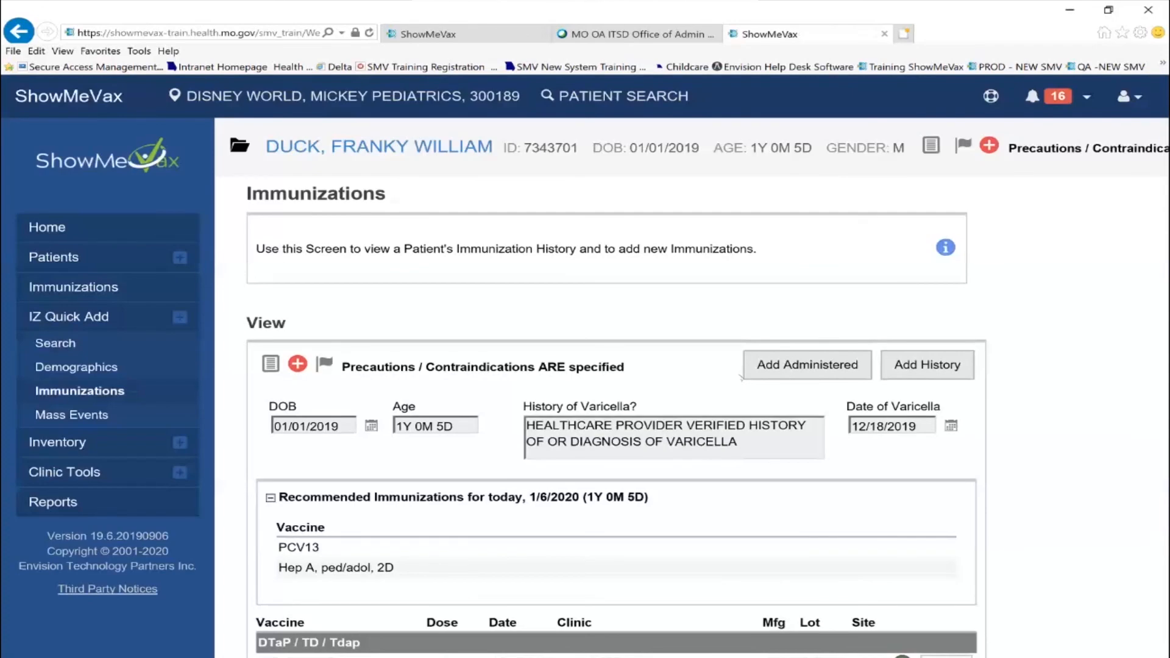
pyautogui.scroll(-2, 573, 469)
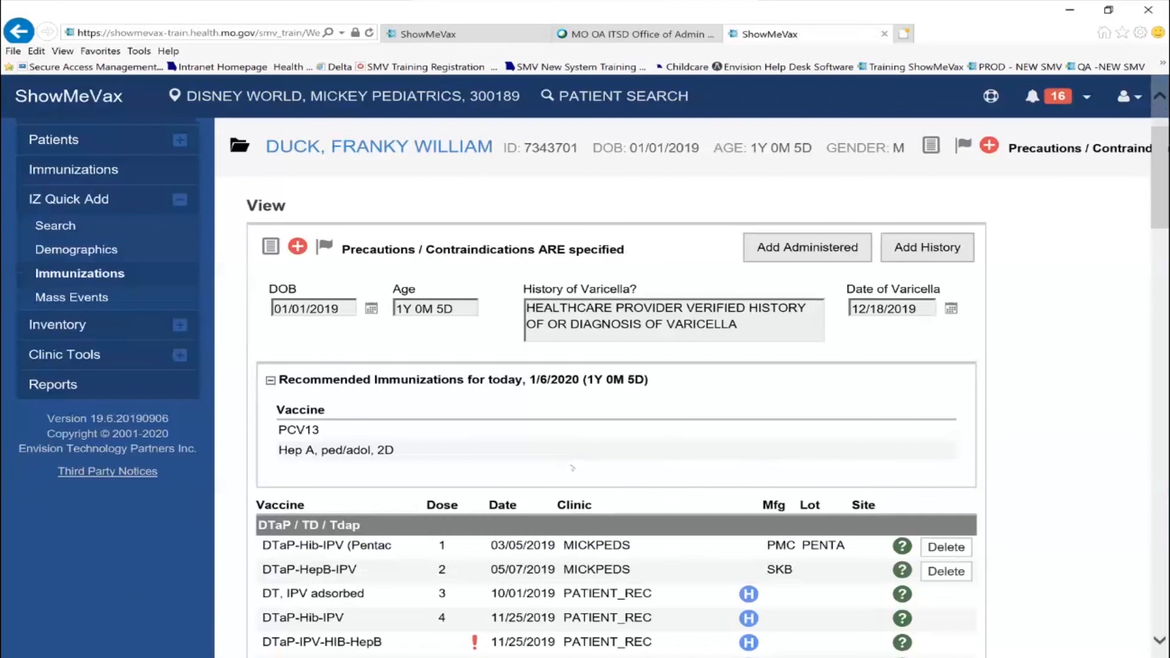
pyautogui.scroll(2, 562, 443)
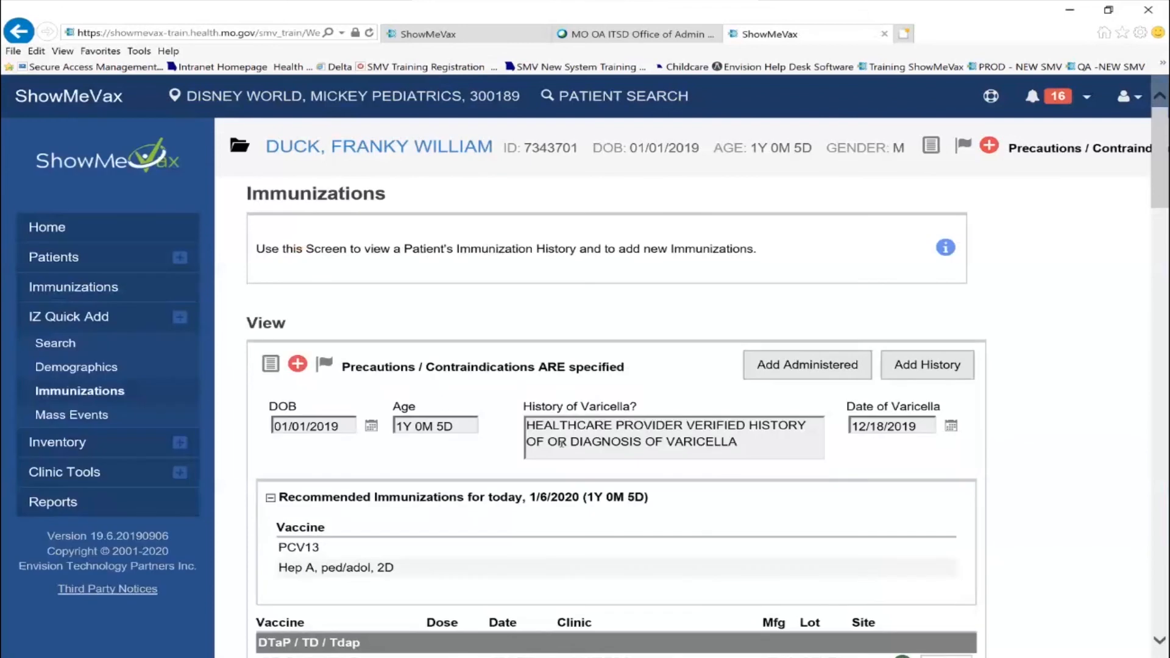